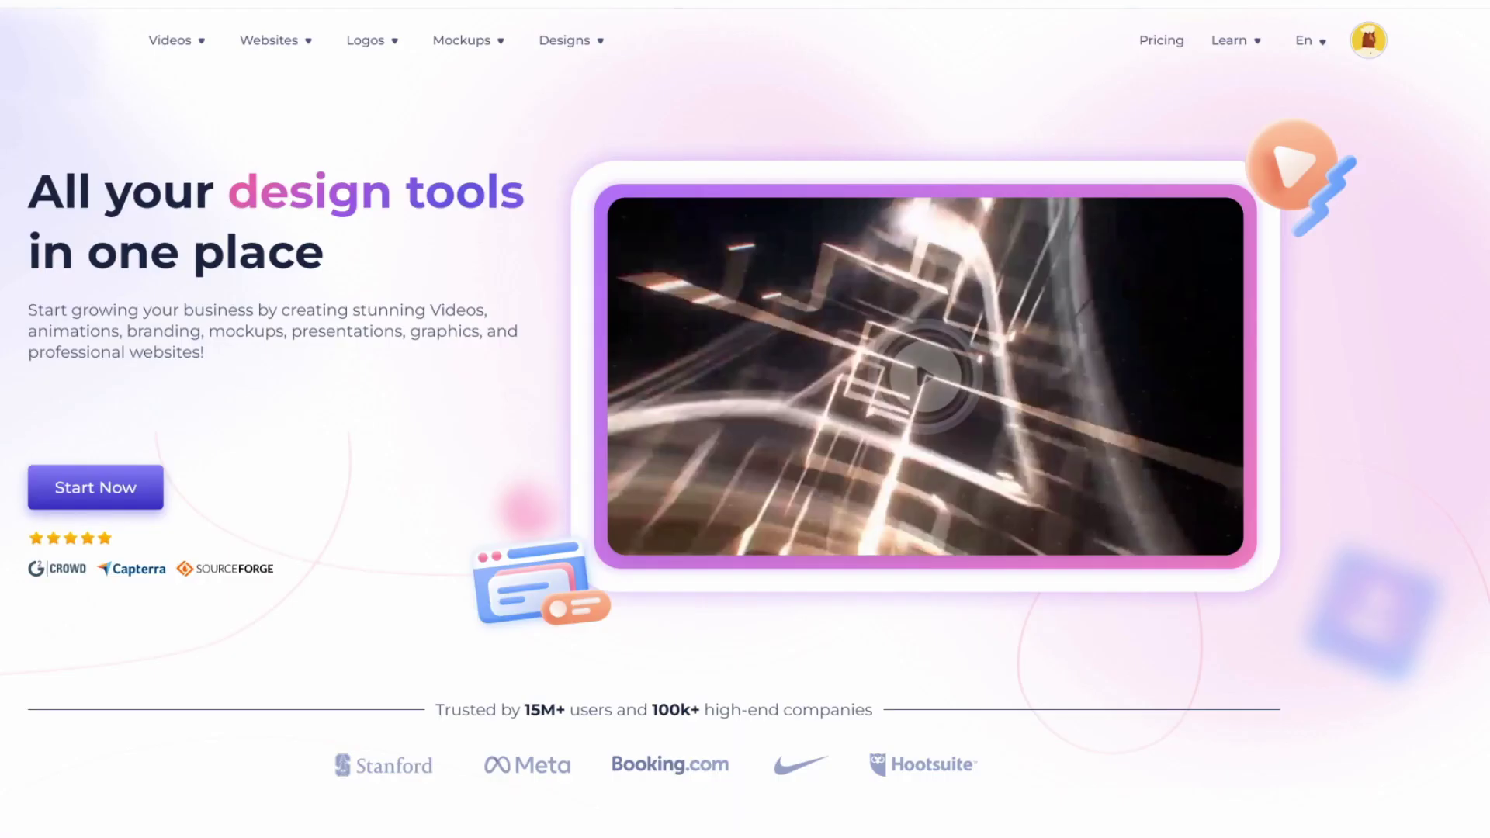
Step: Open My Projects and browse the Graphics, Mockups and Logos tabs
left_click(1372, 35)
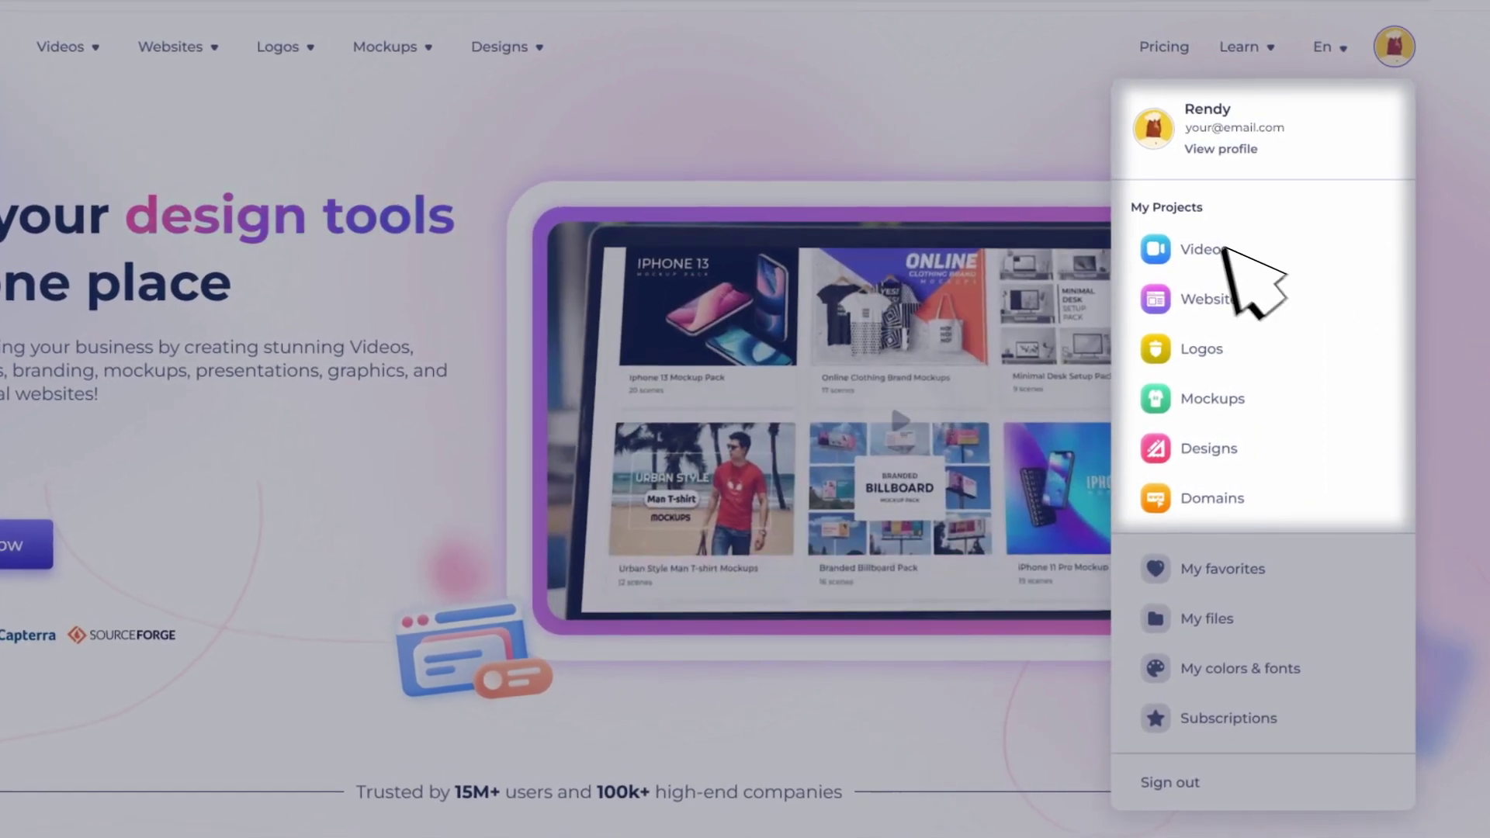
left_click(1196, 249)
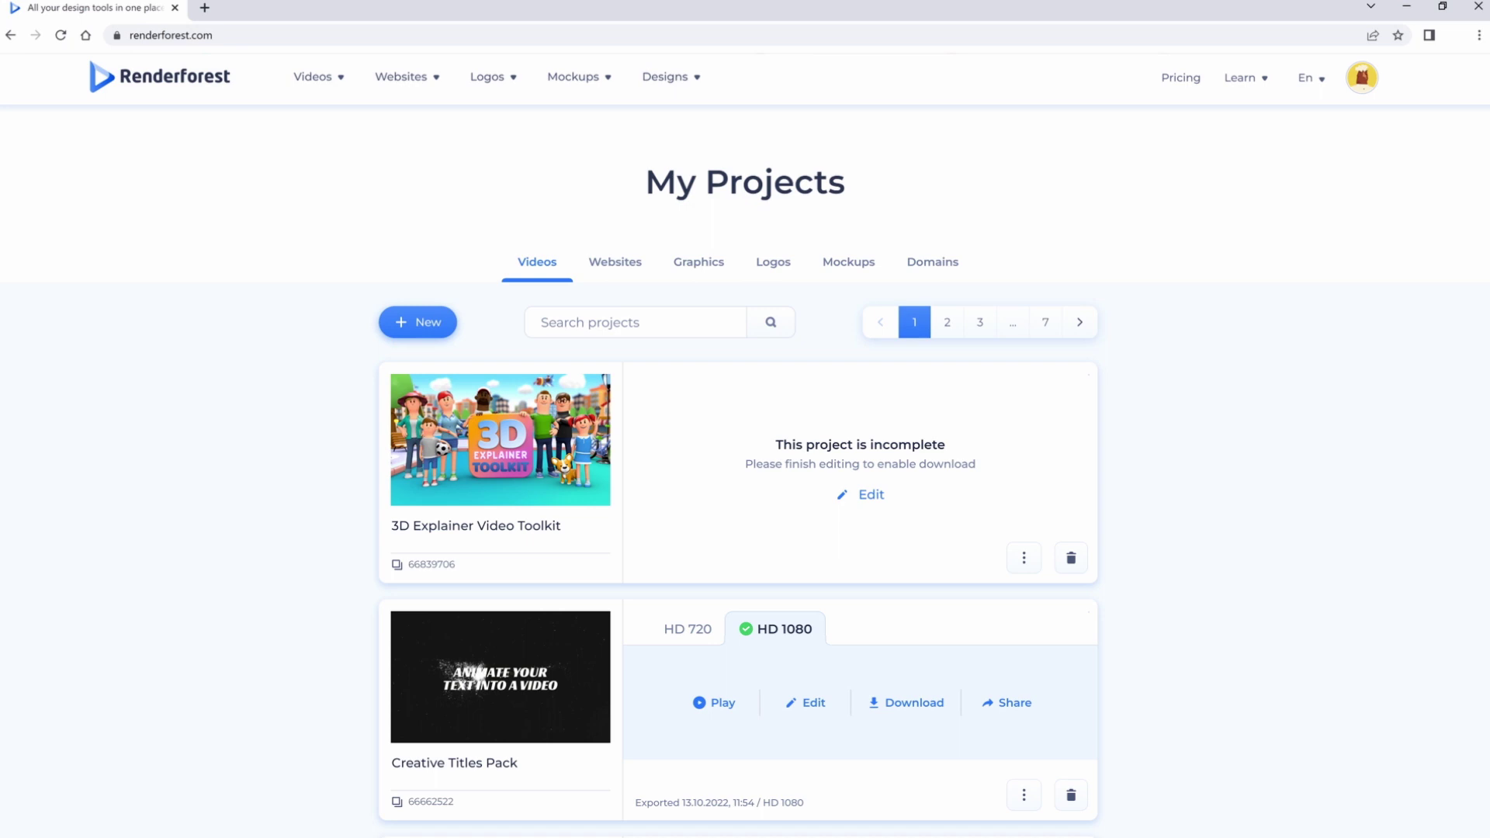
left_click(699, 255)
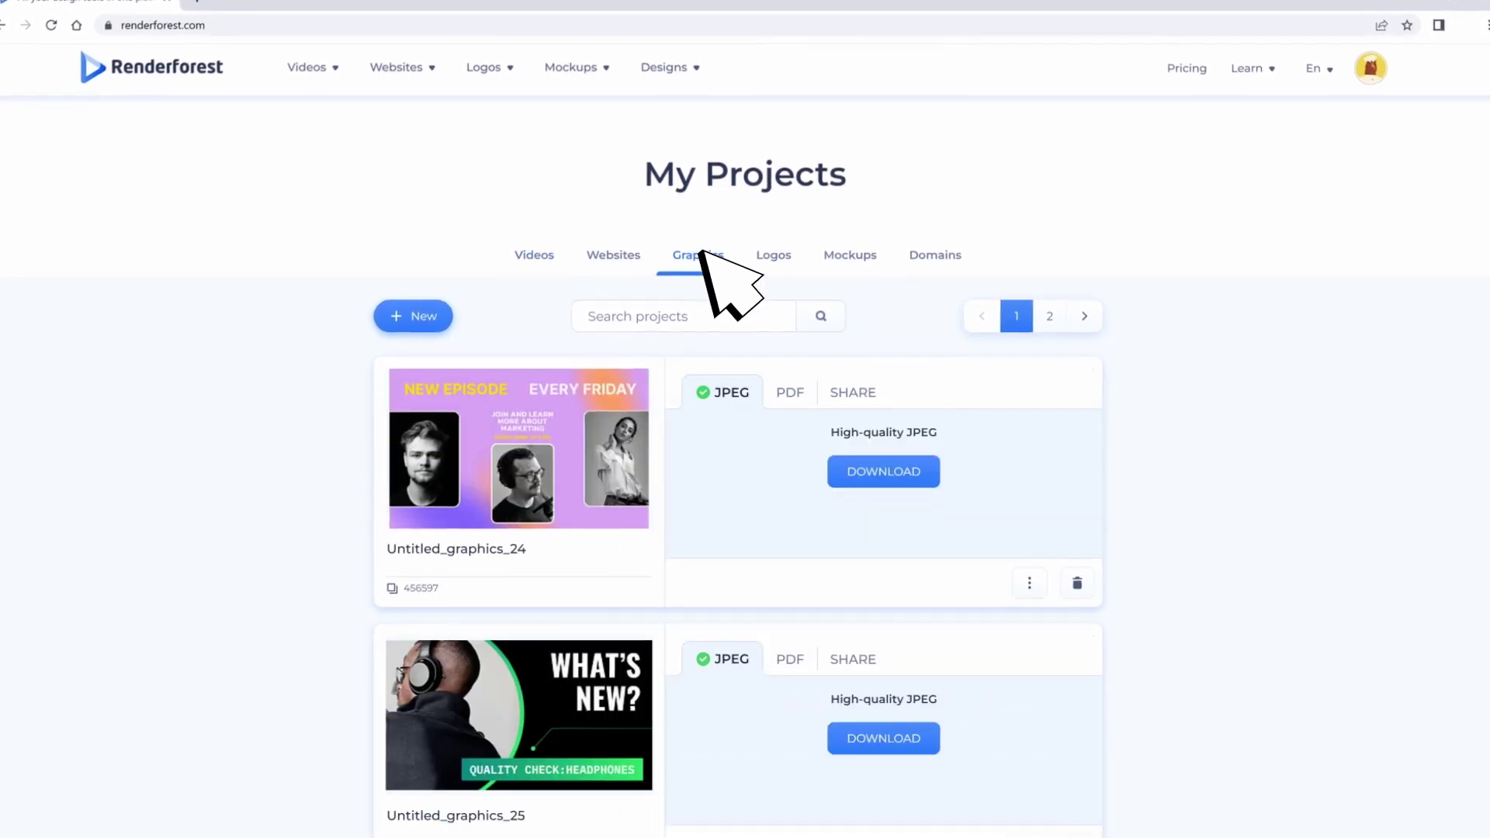
left_click(849, 255)
left_click(794, 244)
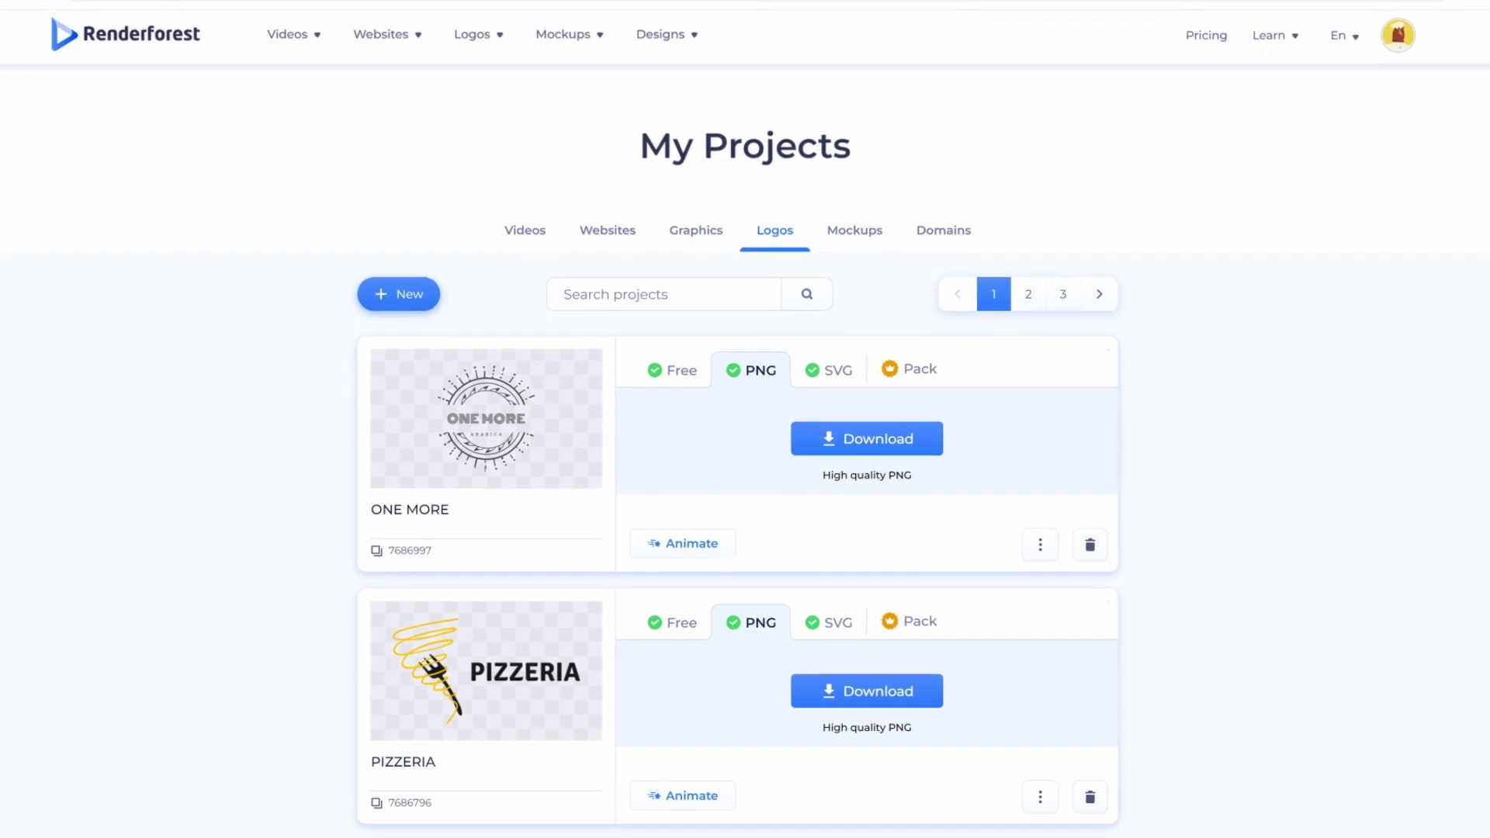
Step: Recolour the ONE MORE logo with the pink, blue and navy palette
left_click(475, 466)
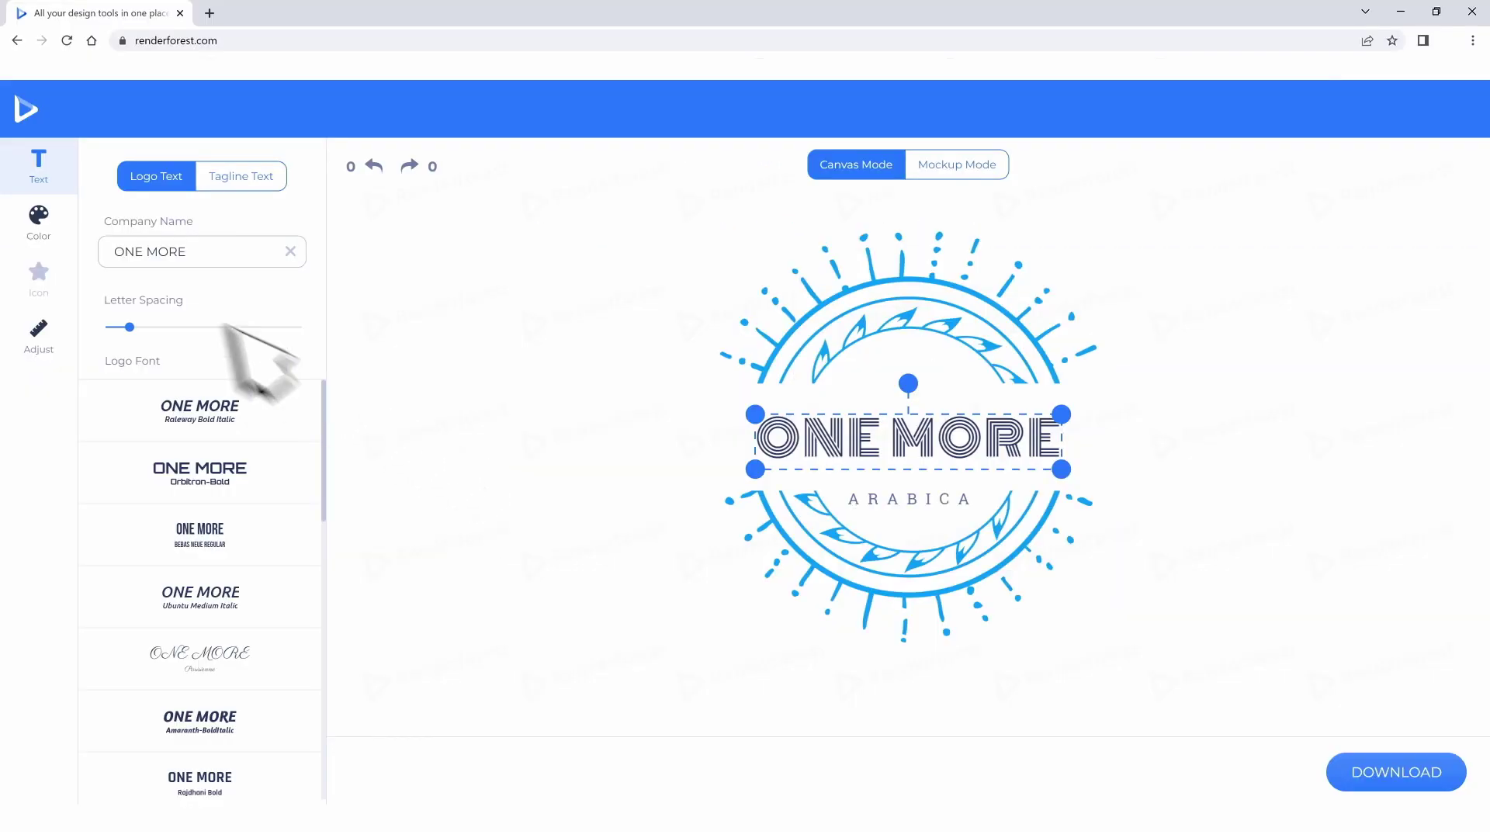
left_click(38, 216)
left_click(203, 442)
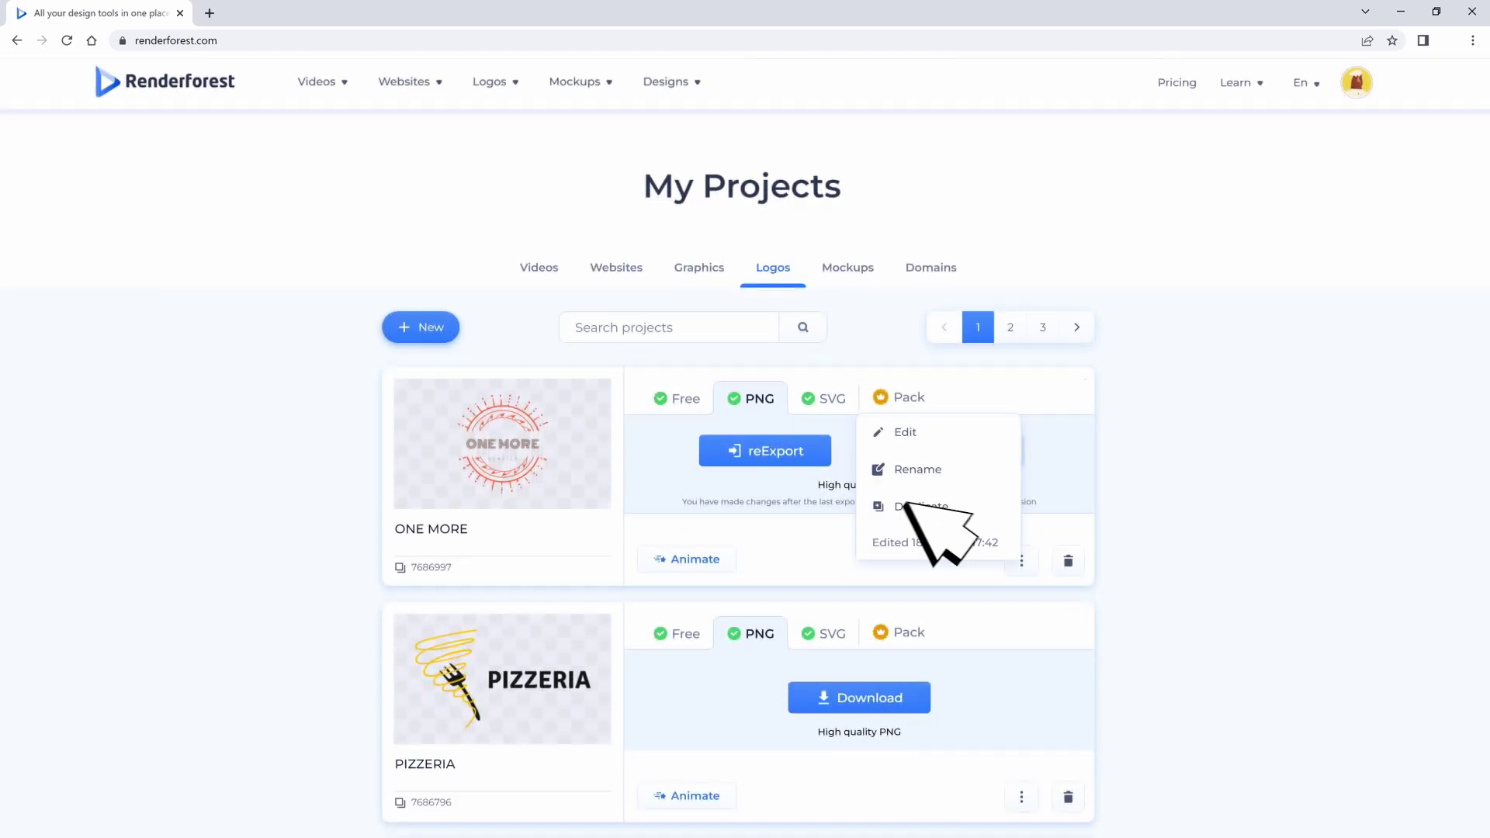
Step: Duplicate the ONE MORE logo project, delete the copy, and return to Videos
left_click(912, 503)
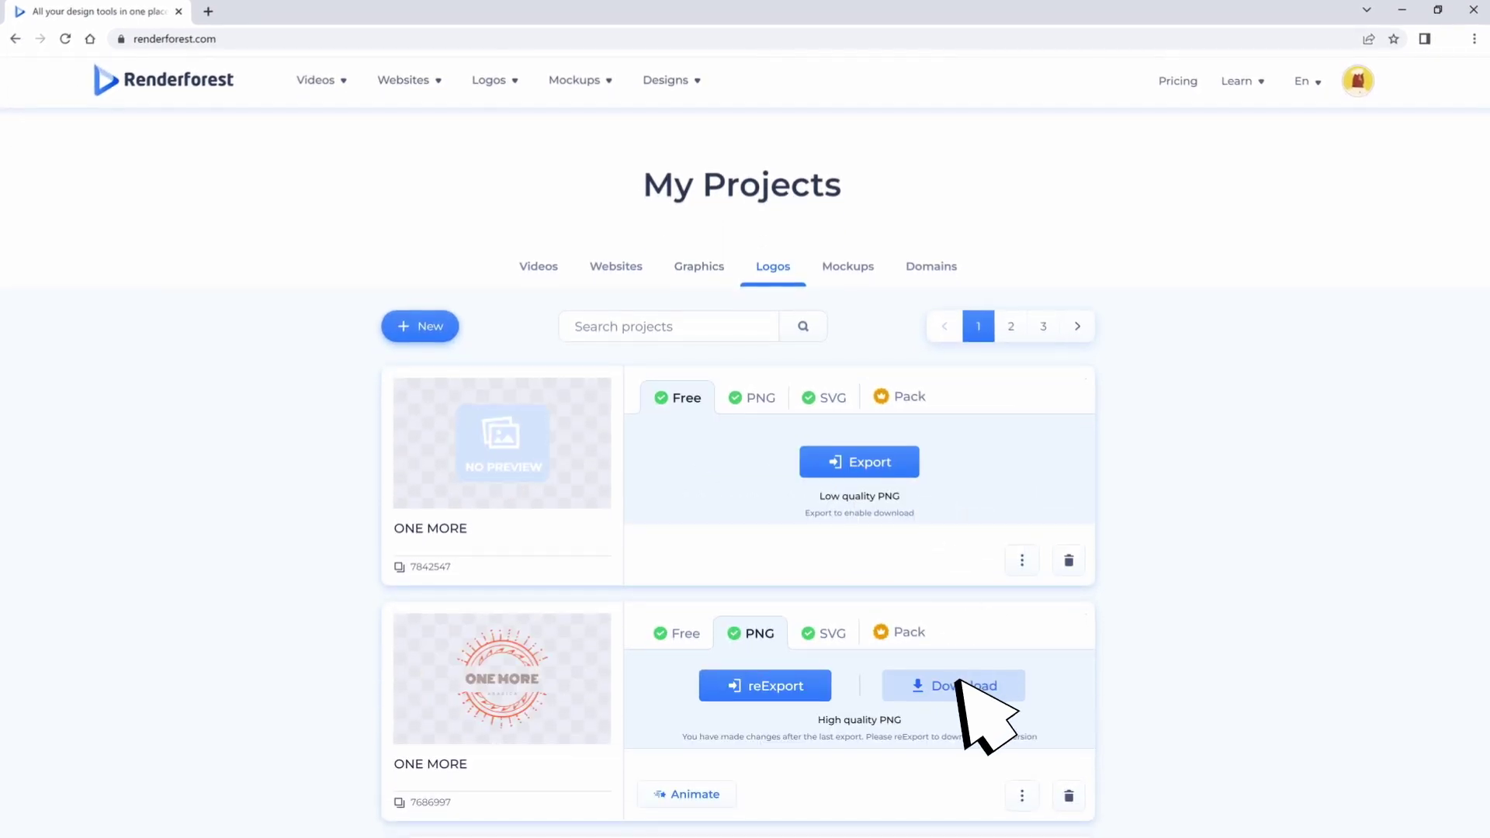
left_click(1070, 559)
left_click(782, 528)
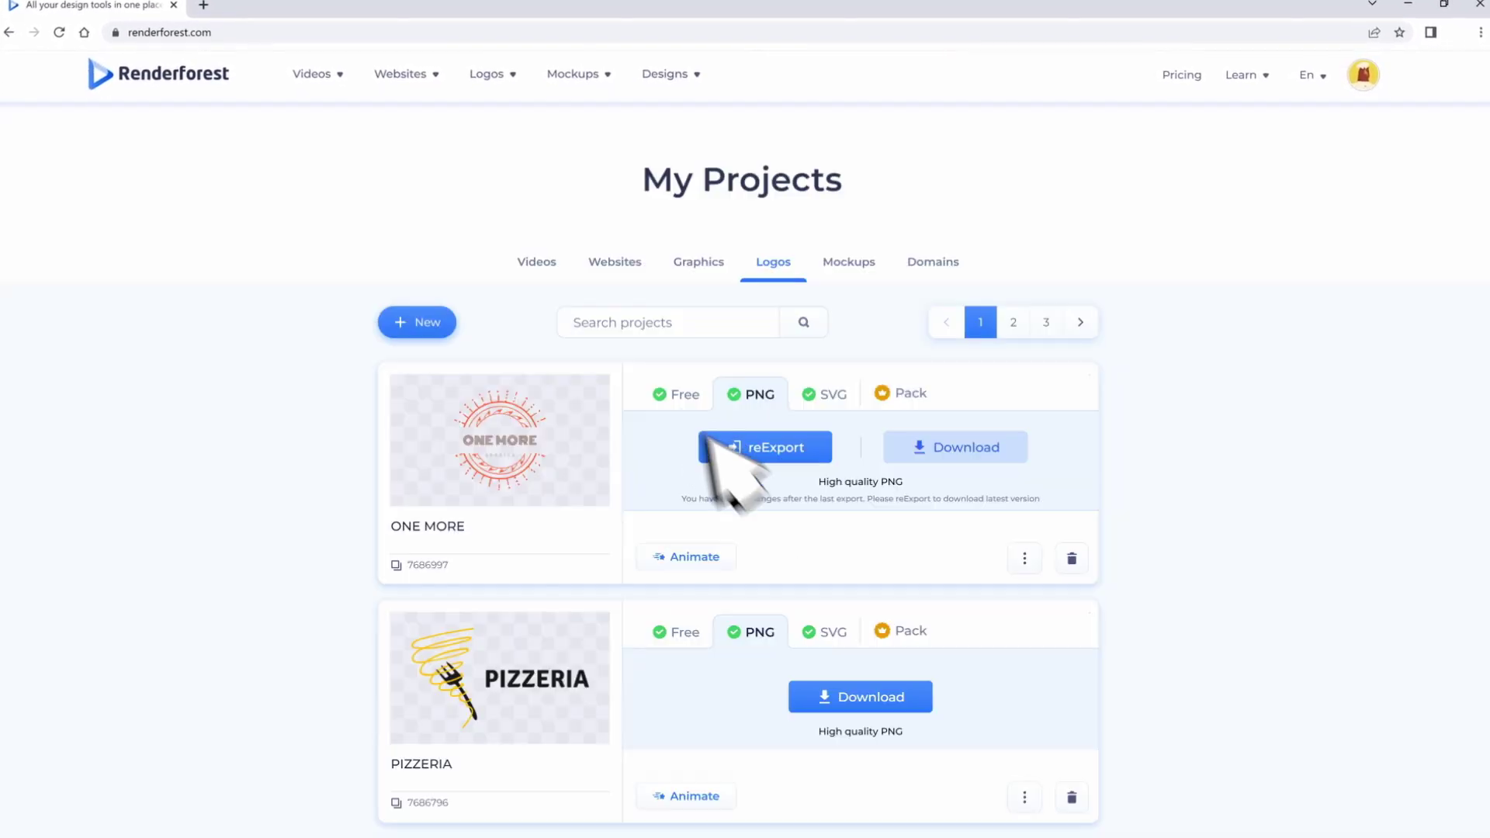
left_click(547, 266)
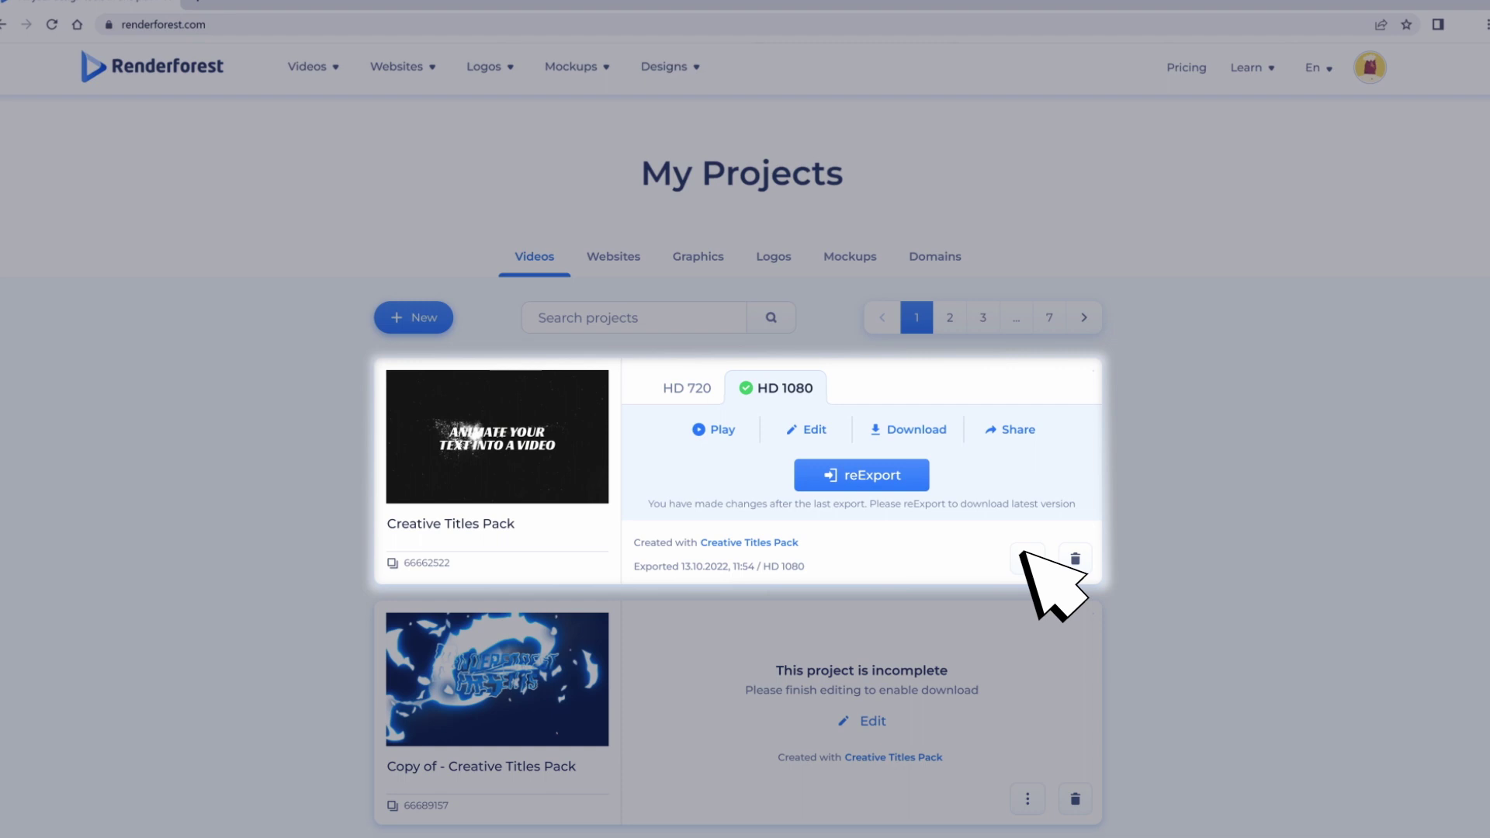
Step: Copy the Creative Titles Pack share link, then search projects for 'Valentine'
left_click(949, 534)
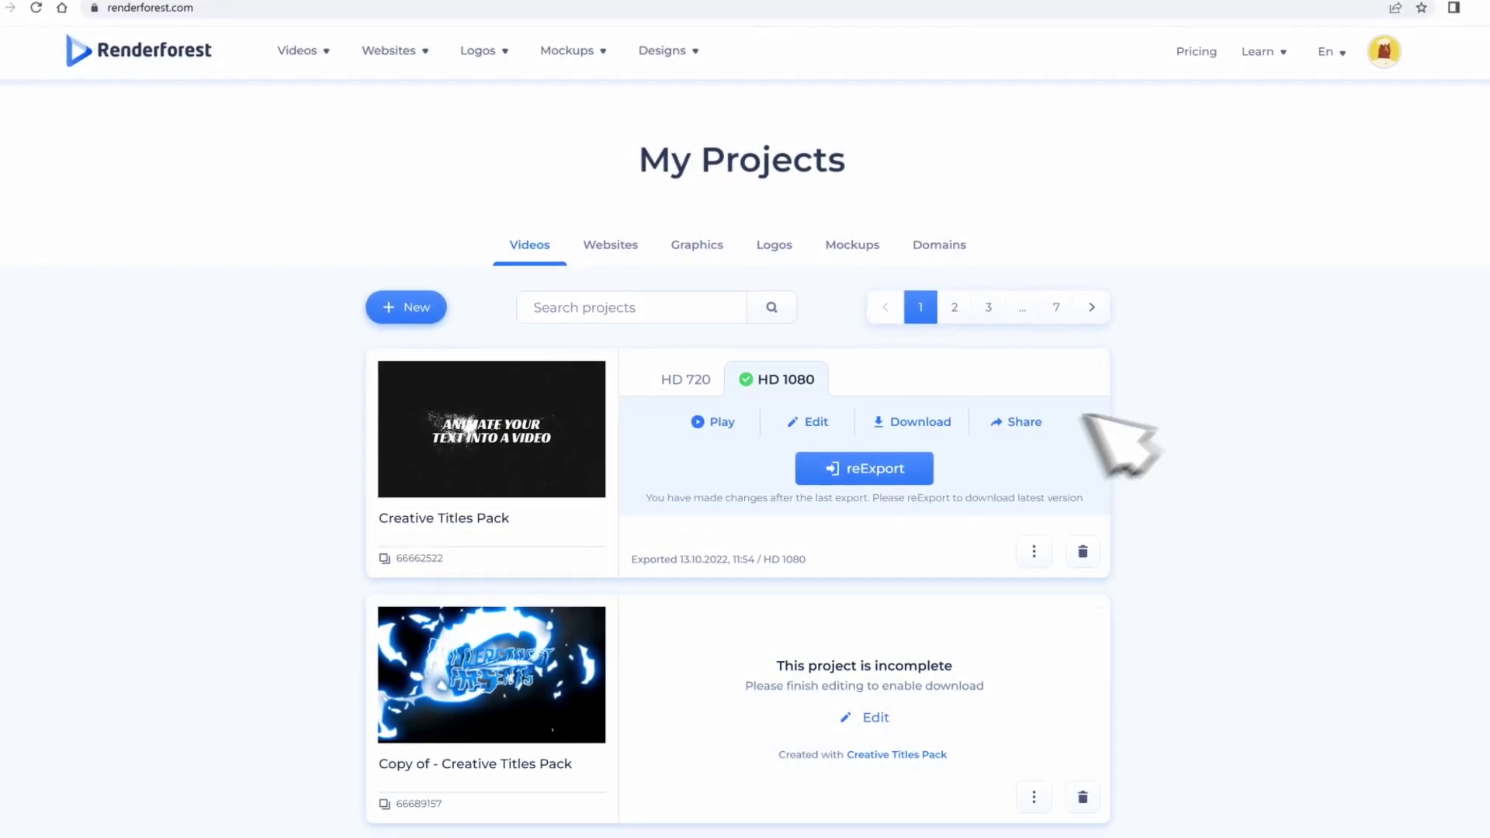
left_click(1019, 422)
left_click(835, 598)
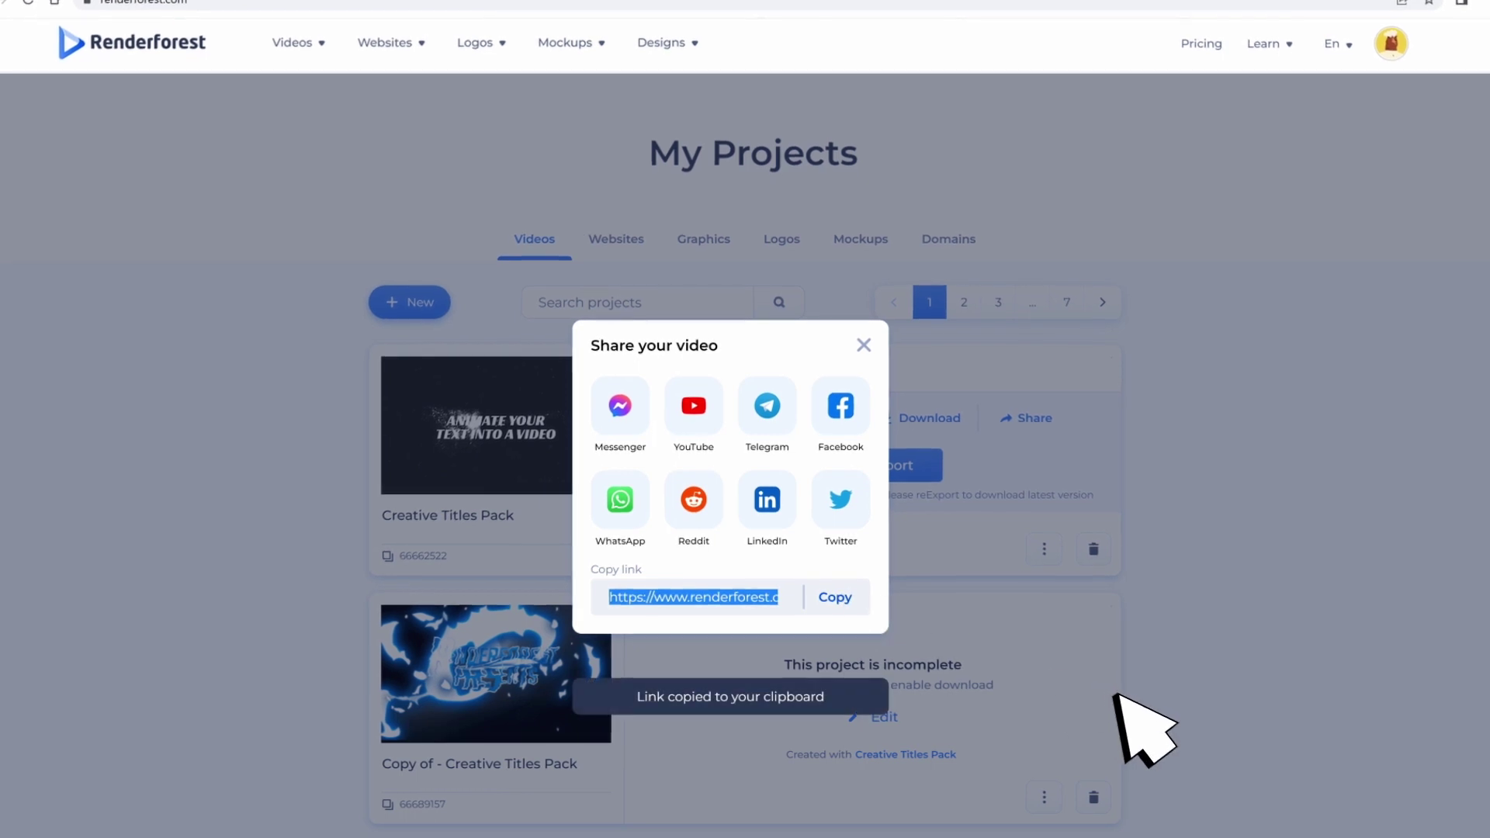
left_click(1116, 695)
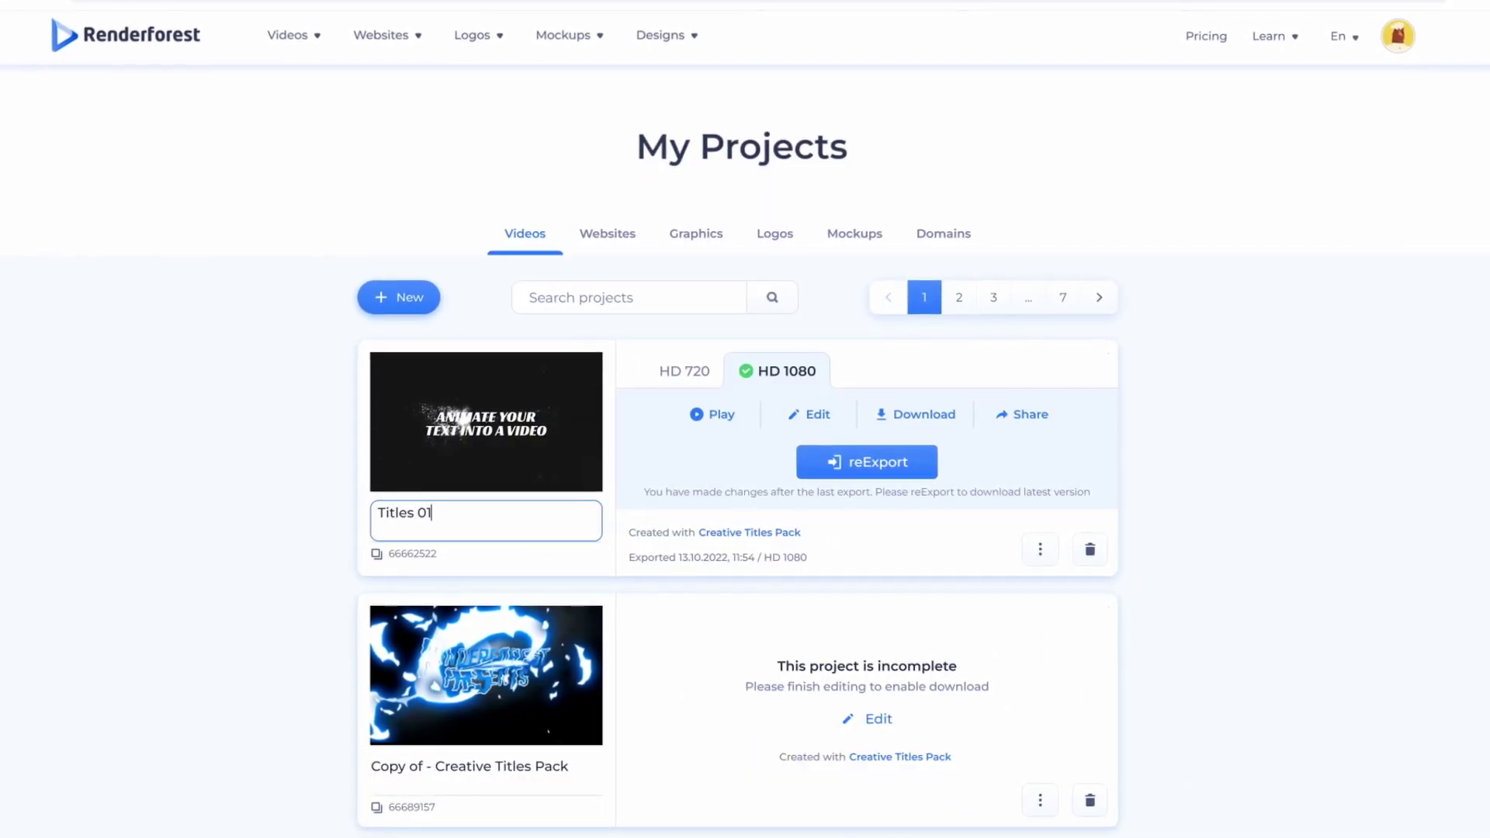
type("Valenti")
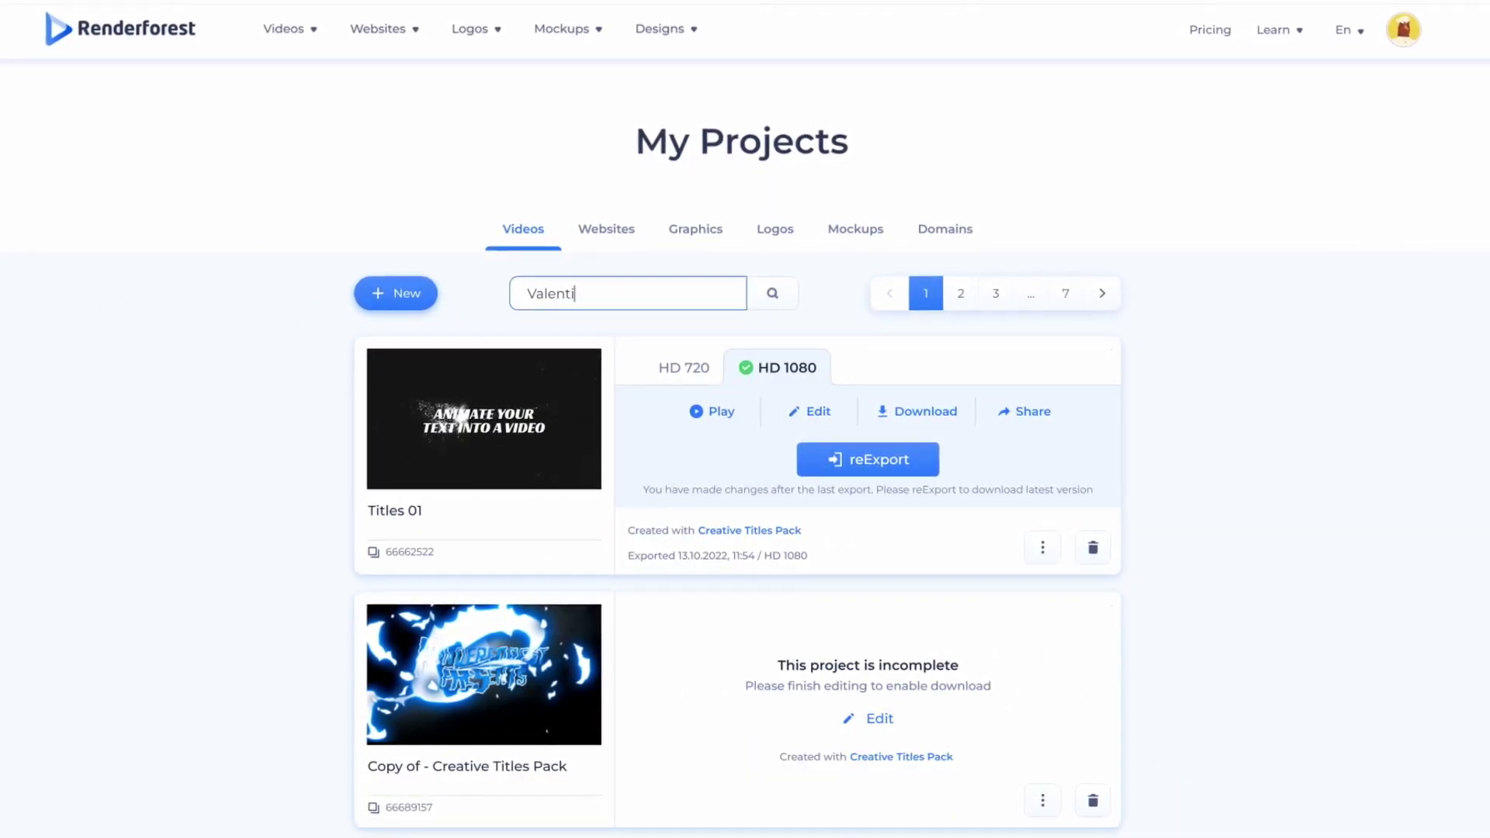
type("ne")
key("Return")
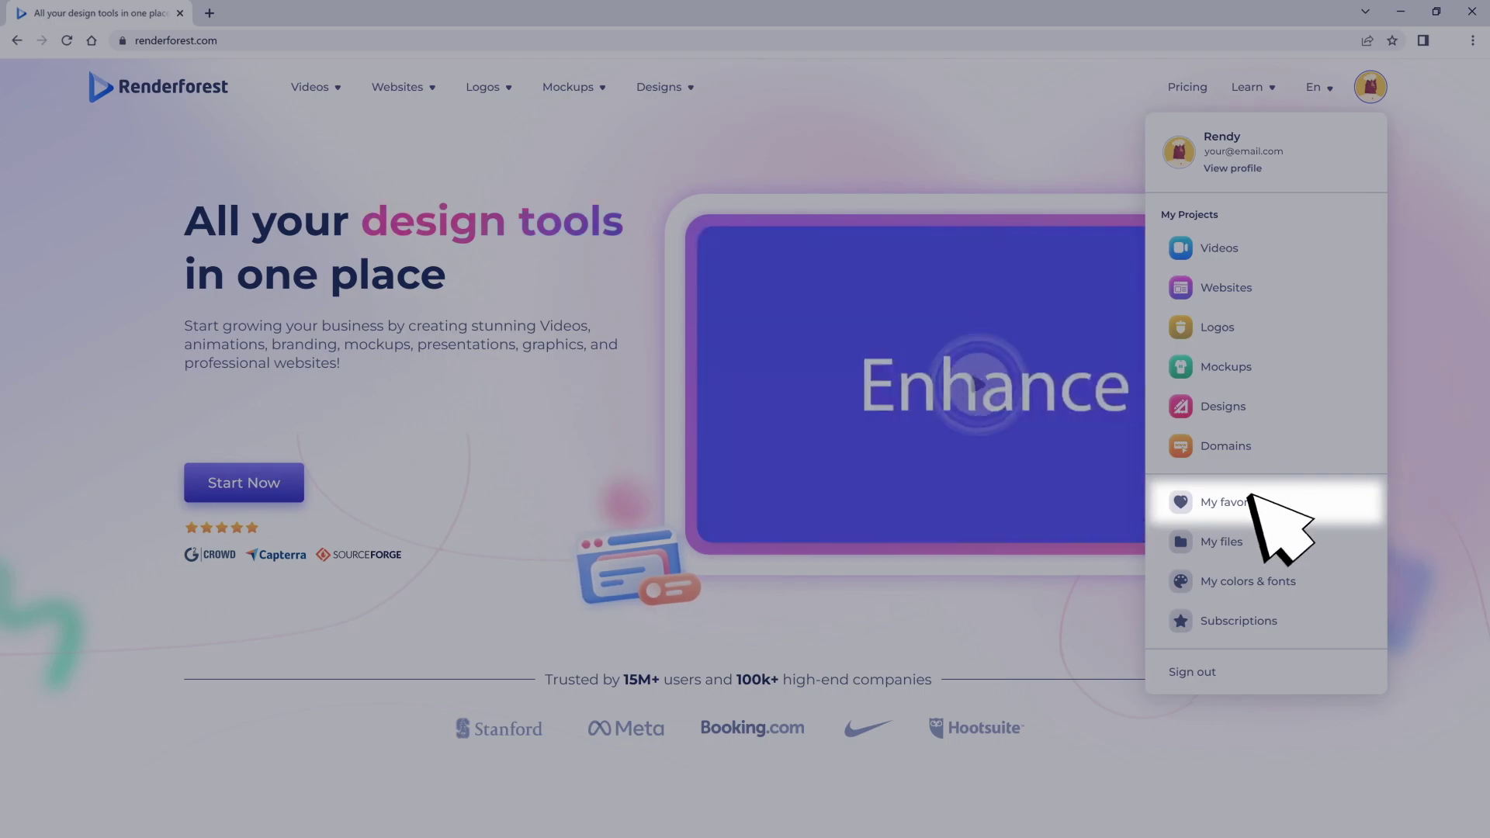
Step: Open My Favorites and scroll through the saved templates
left_click(1368, 495)
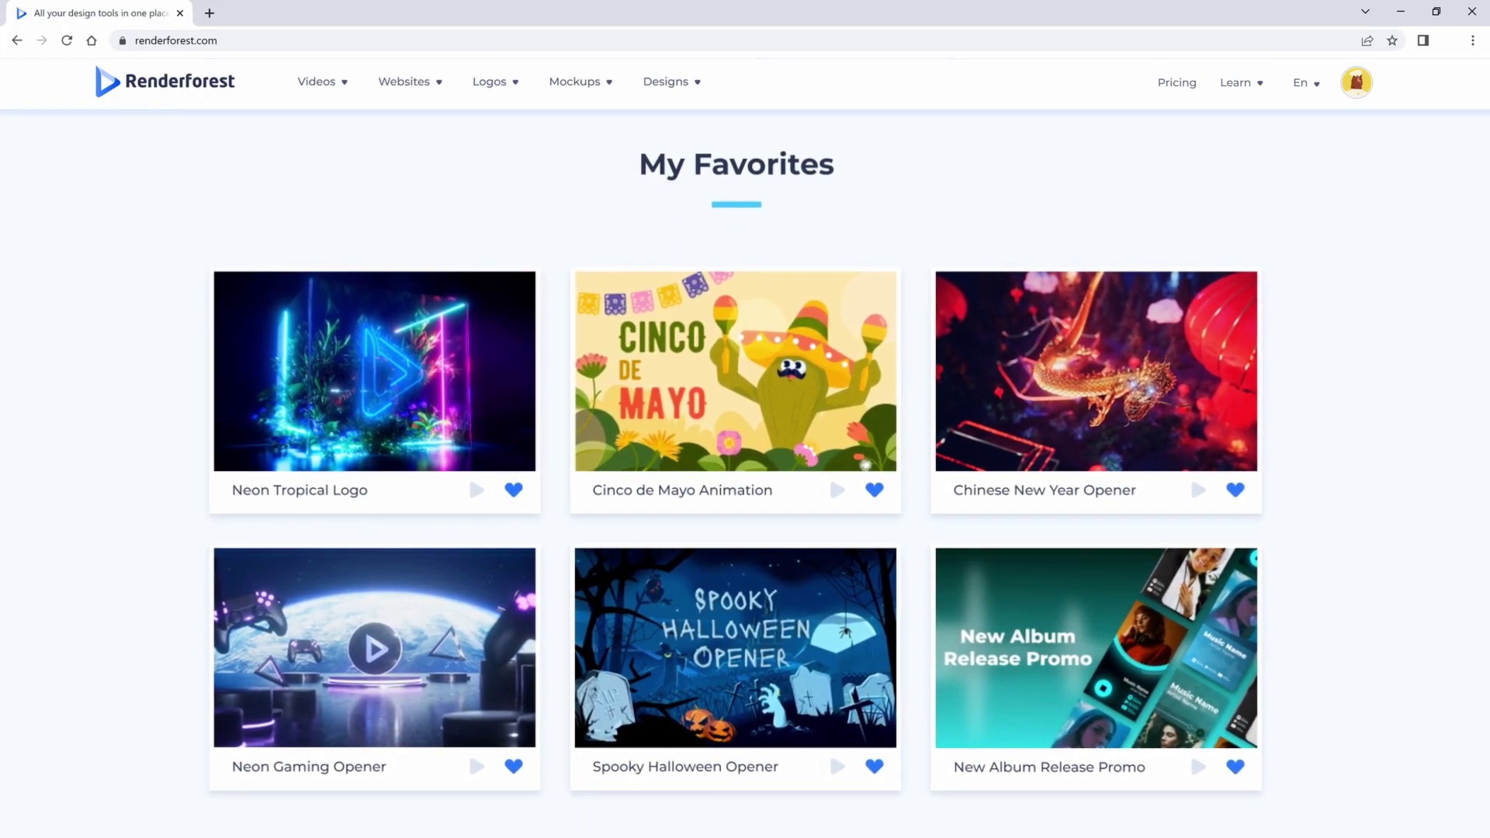
scroll(746, 466, "down", 2)
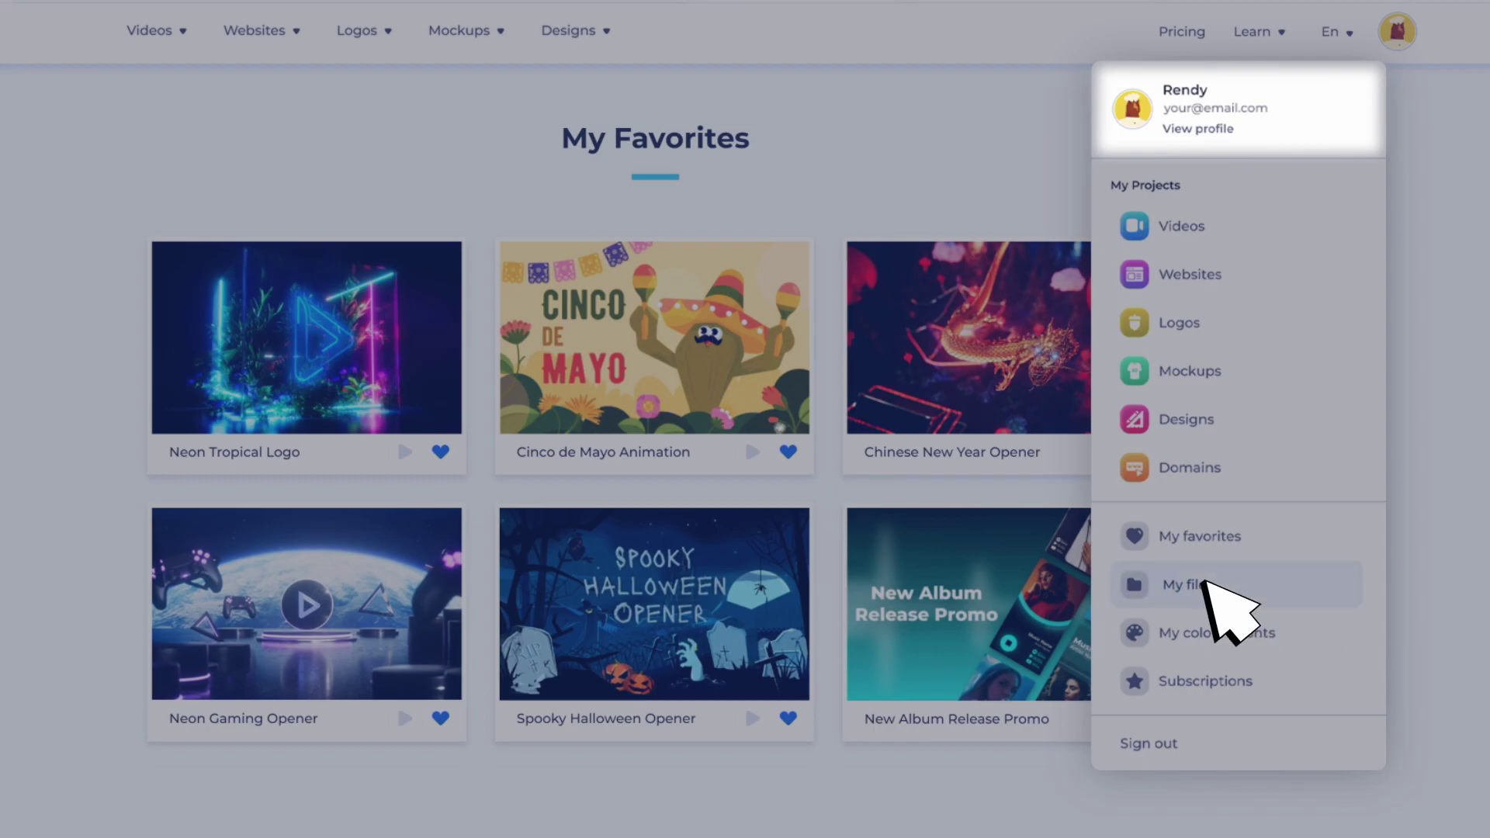
Step: Browse the My Files upload folders and create a new Wallpapers folder
left_click(1207, 586)
left_click(248, 439)
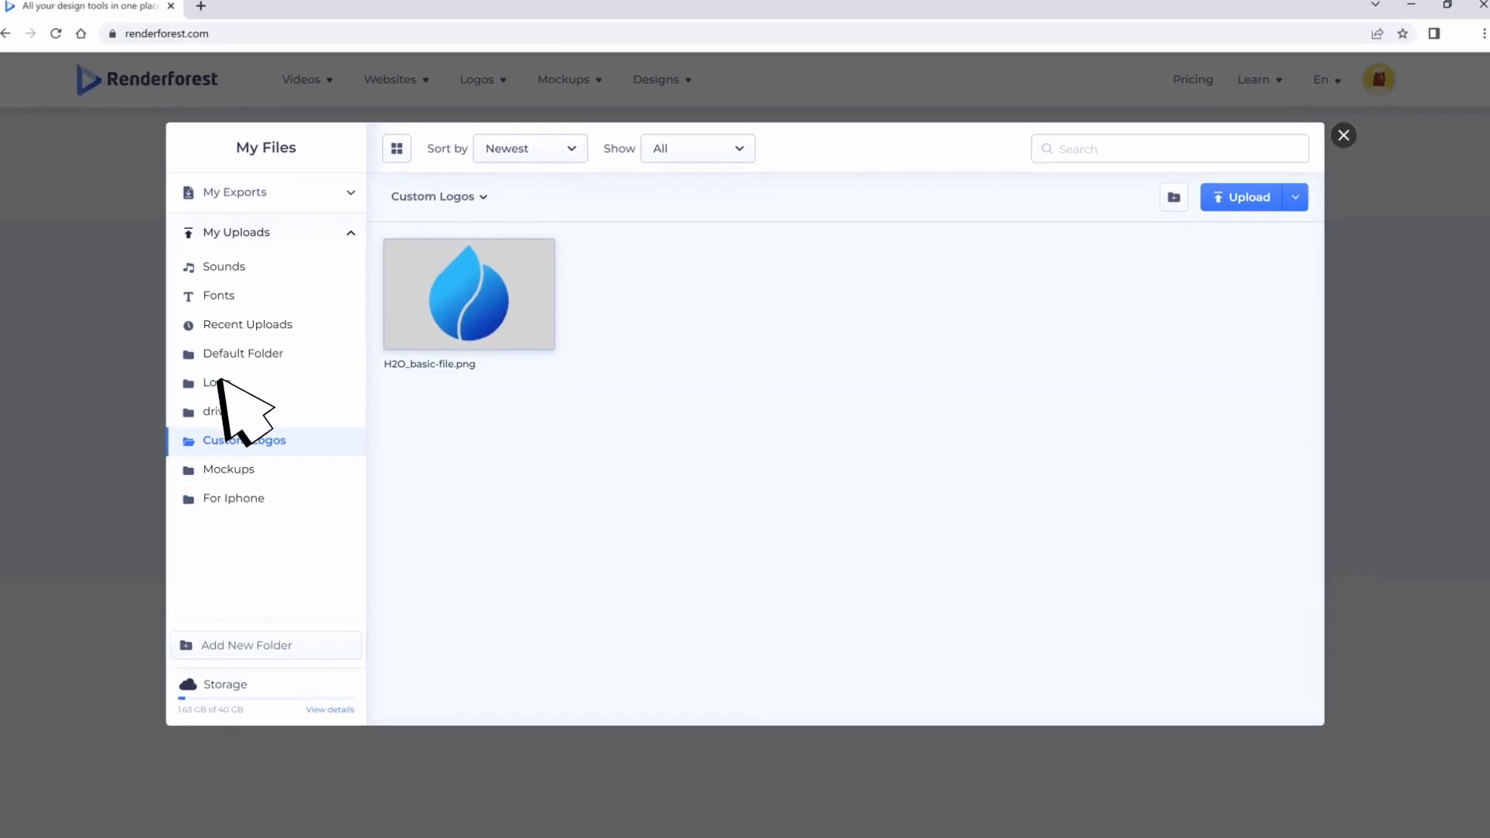
left_click(219, 382)
left_click(210, 296)
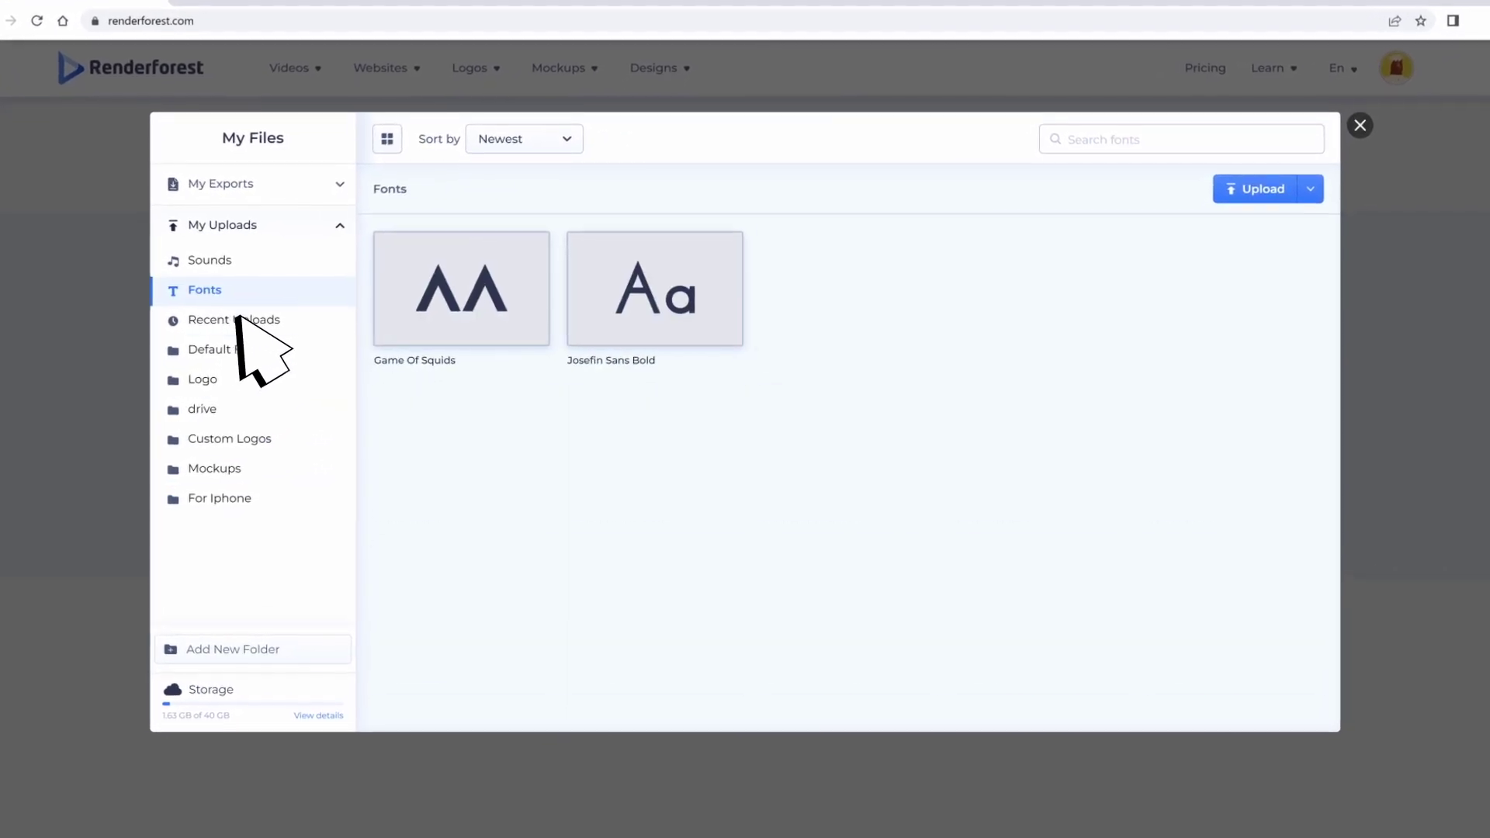
left_click(237, 319)
left_click(233, 350)
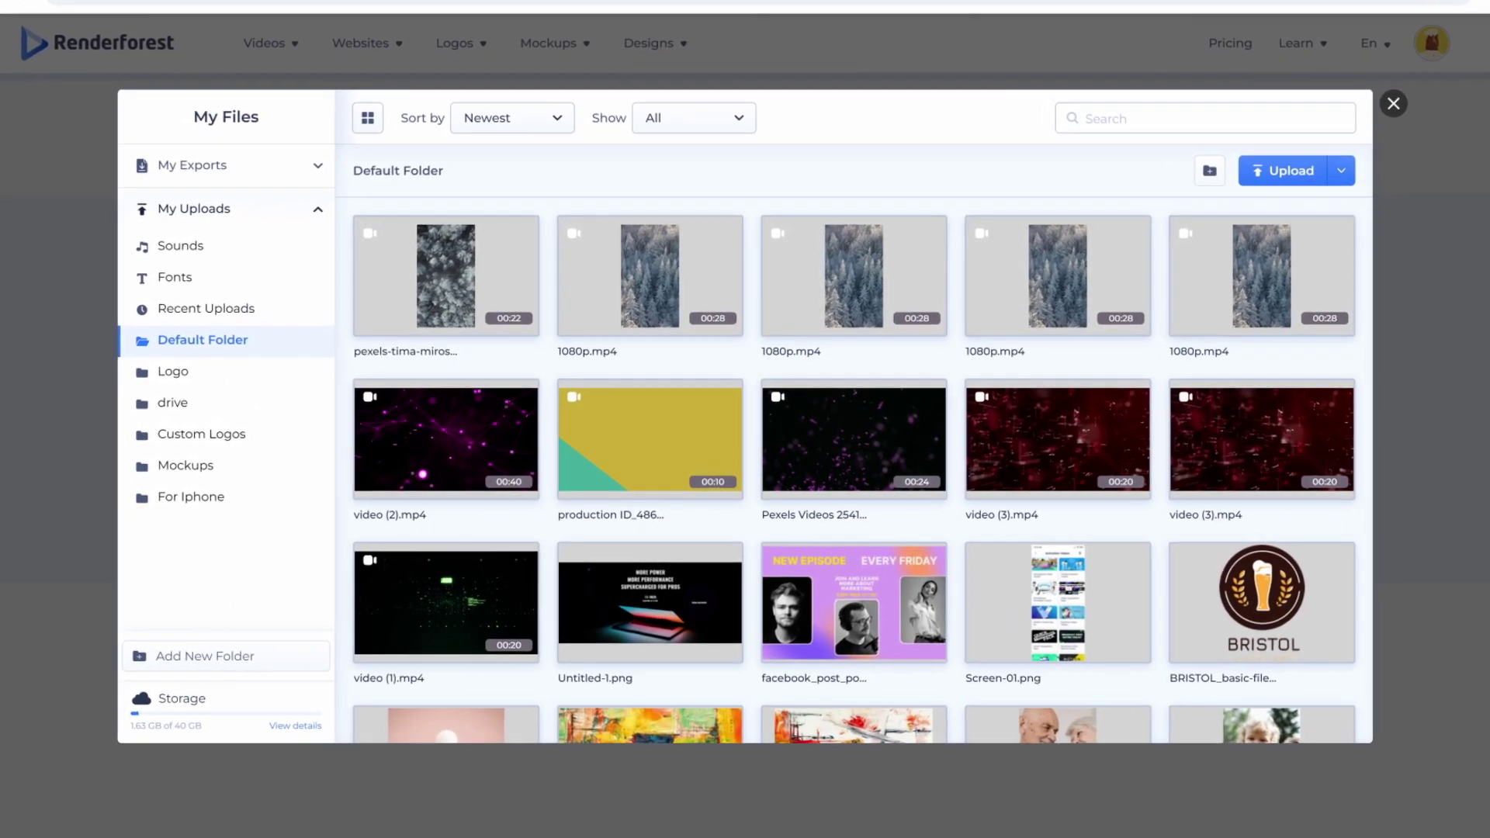
left_click(185, 466)
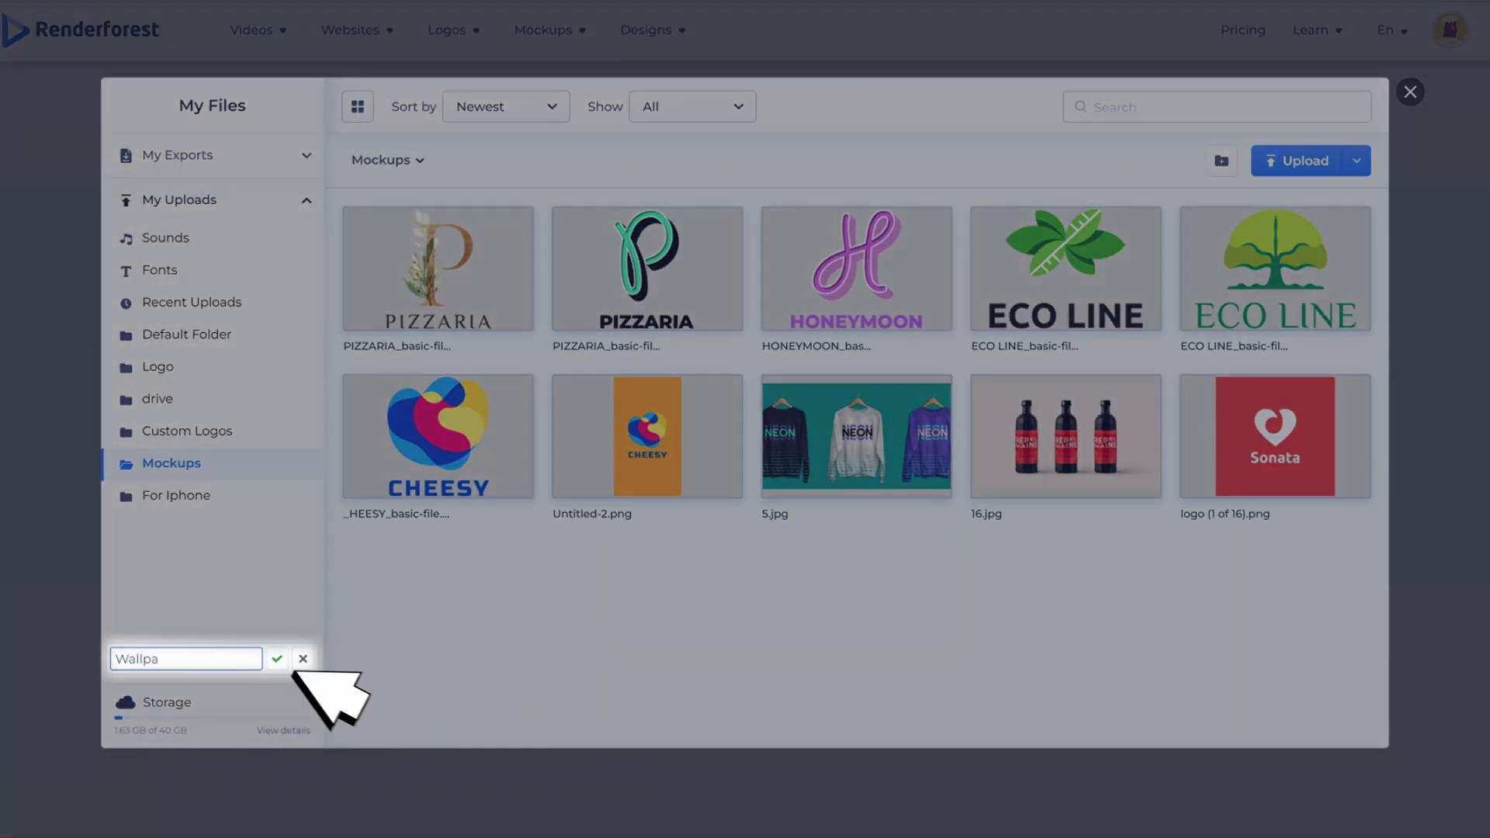
left_click(278, 659)
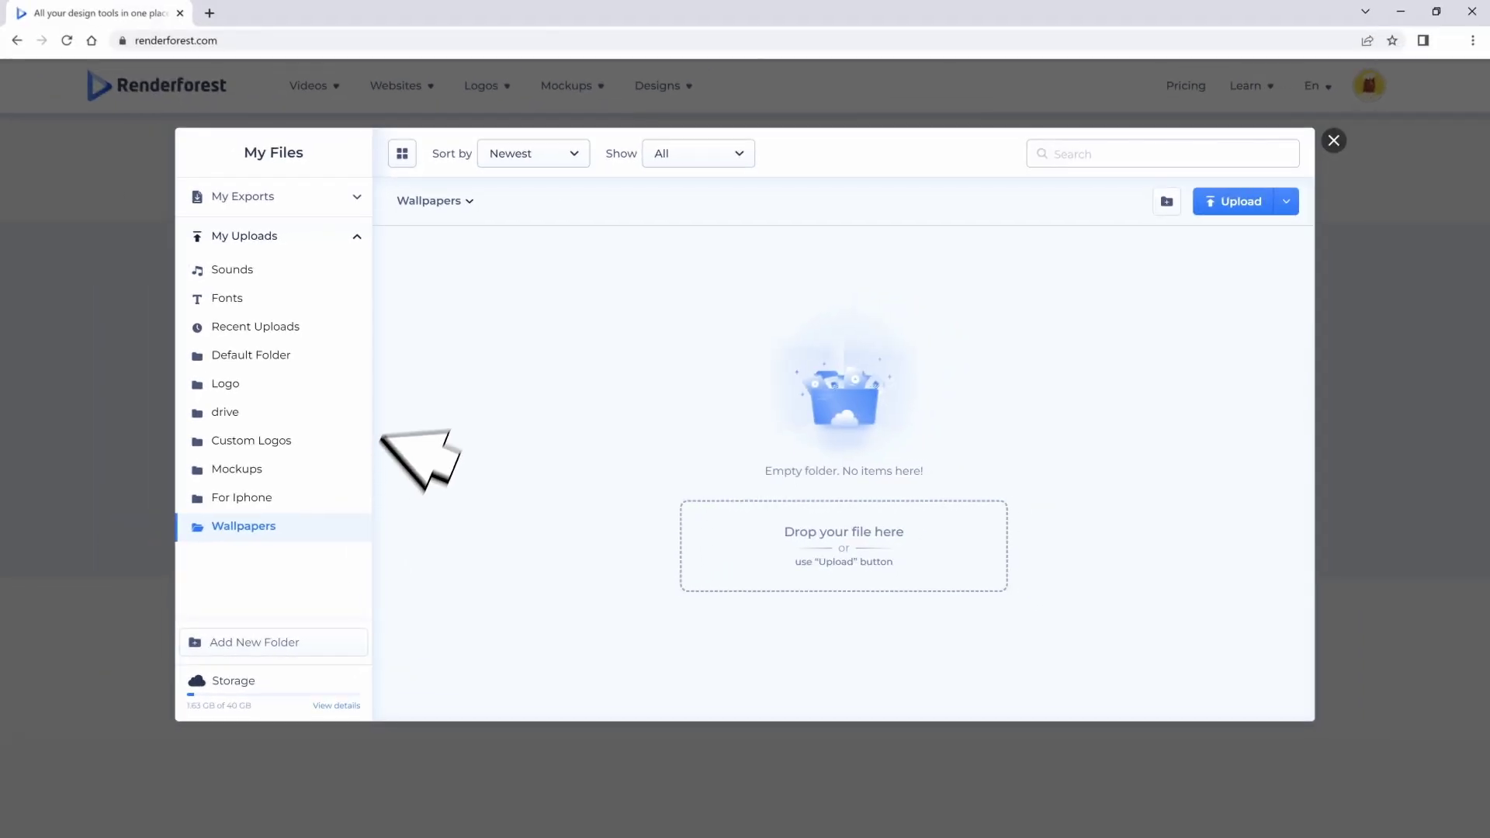
Step: Sort the Default Folder's files by Size
left_click(247, 353)
left_click(535, 153)
left_click(512, 221)
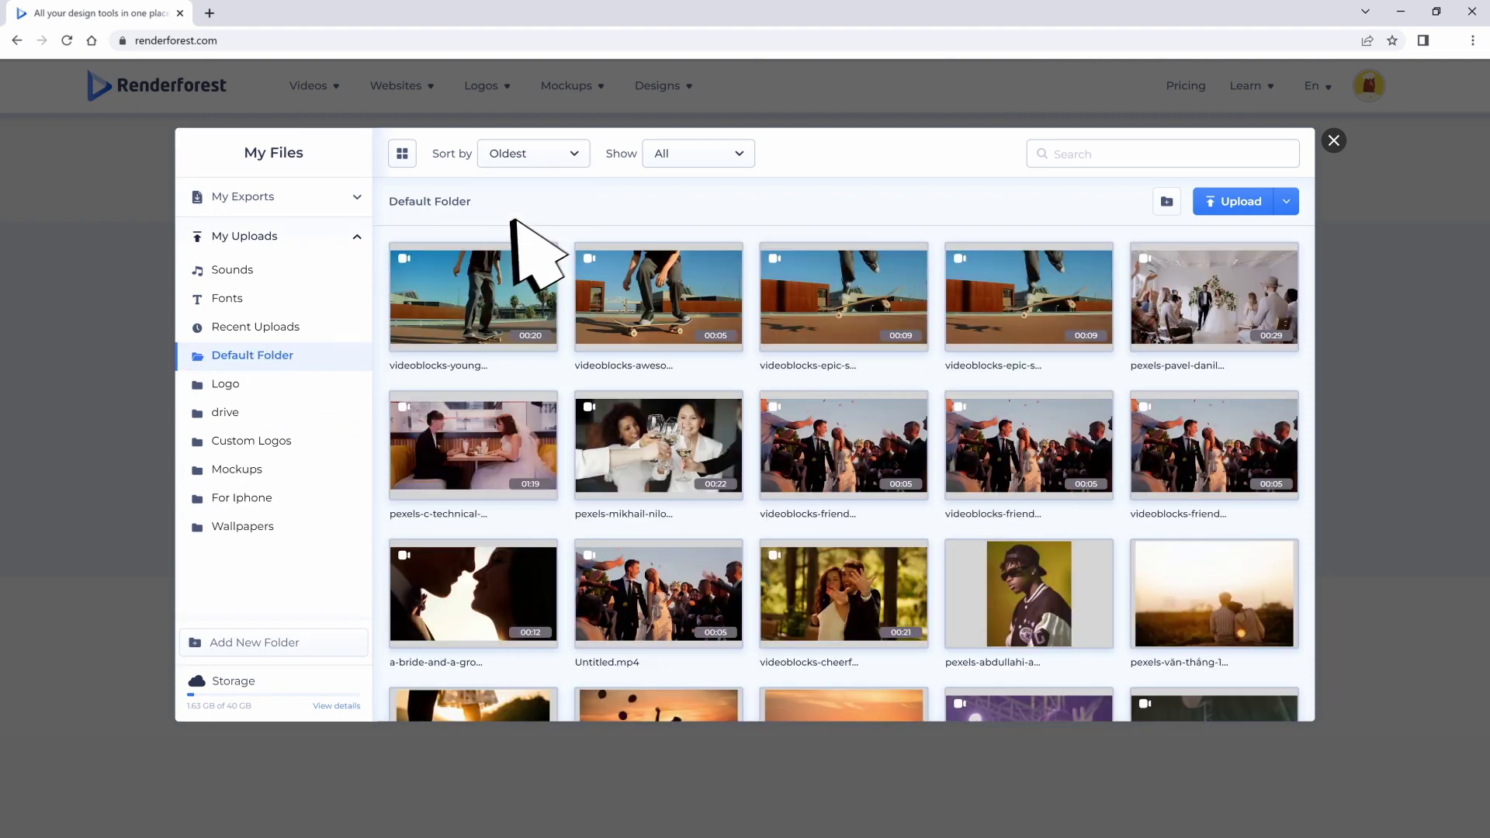
left_click(569, 151)
left_click(528, 256)
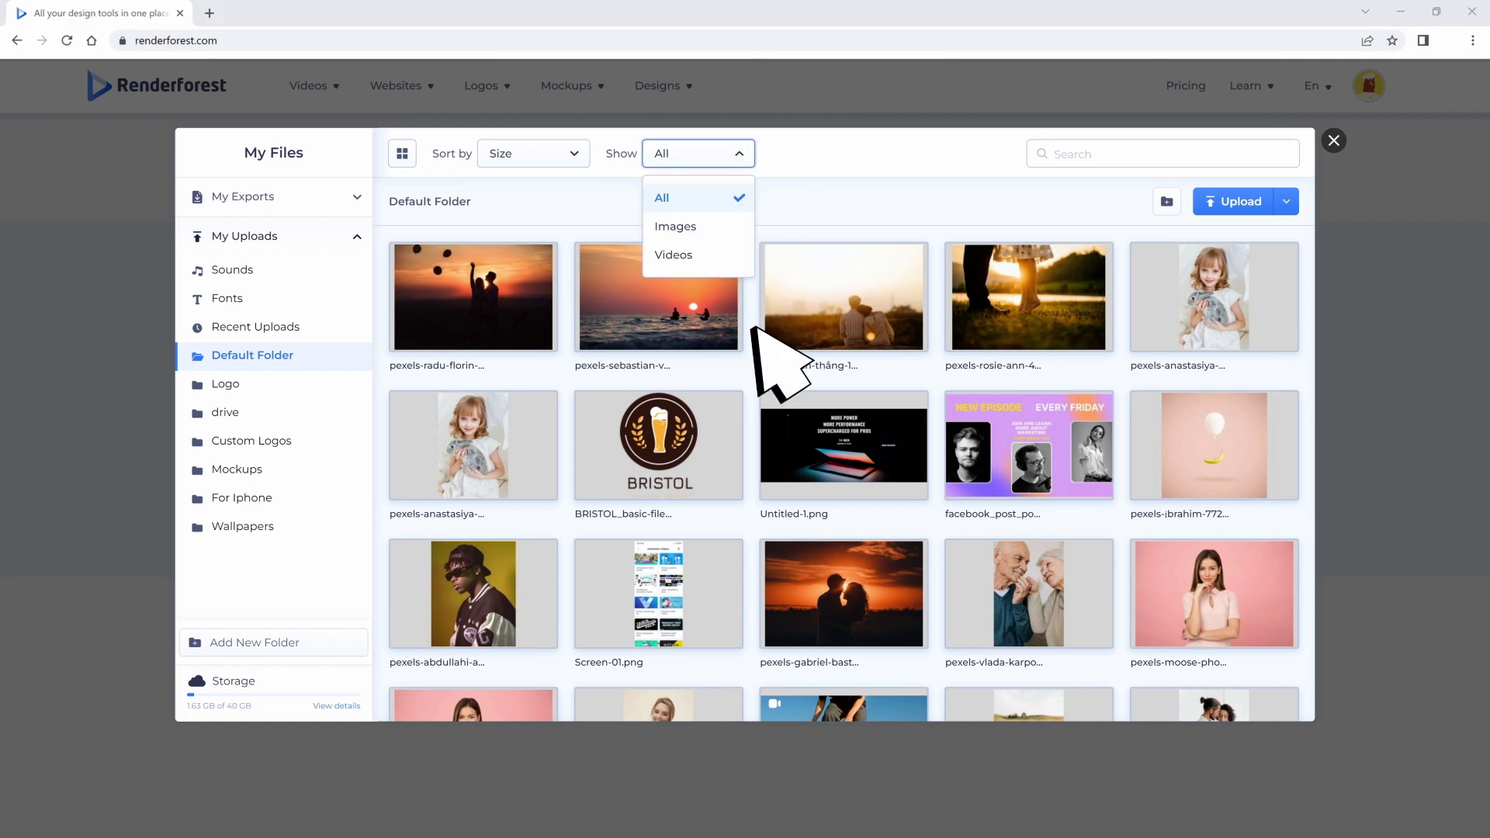
Step: Show only Videos, then review the exported Videos, Logos and Graphics under My Exports
left_click(672, 254)
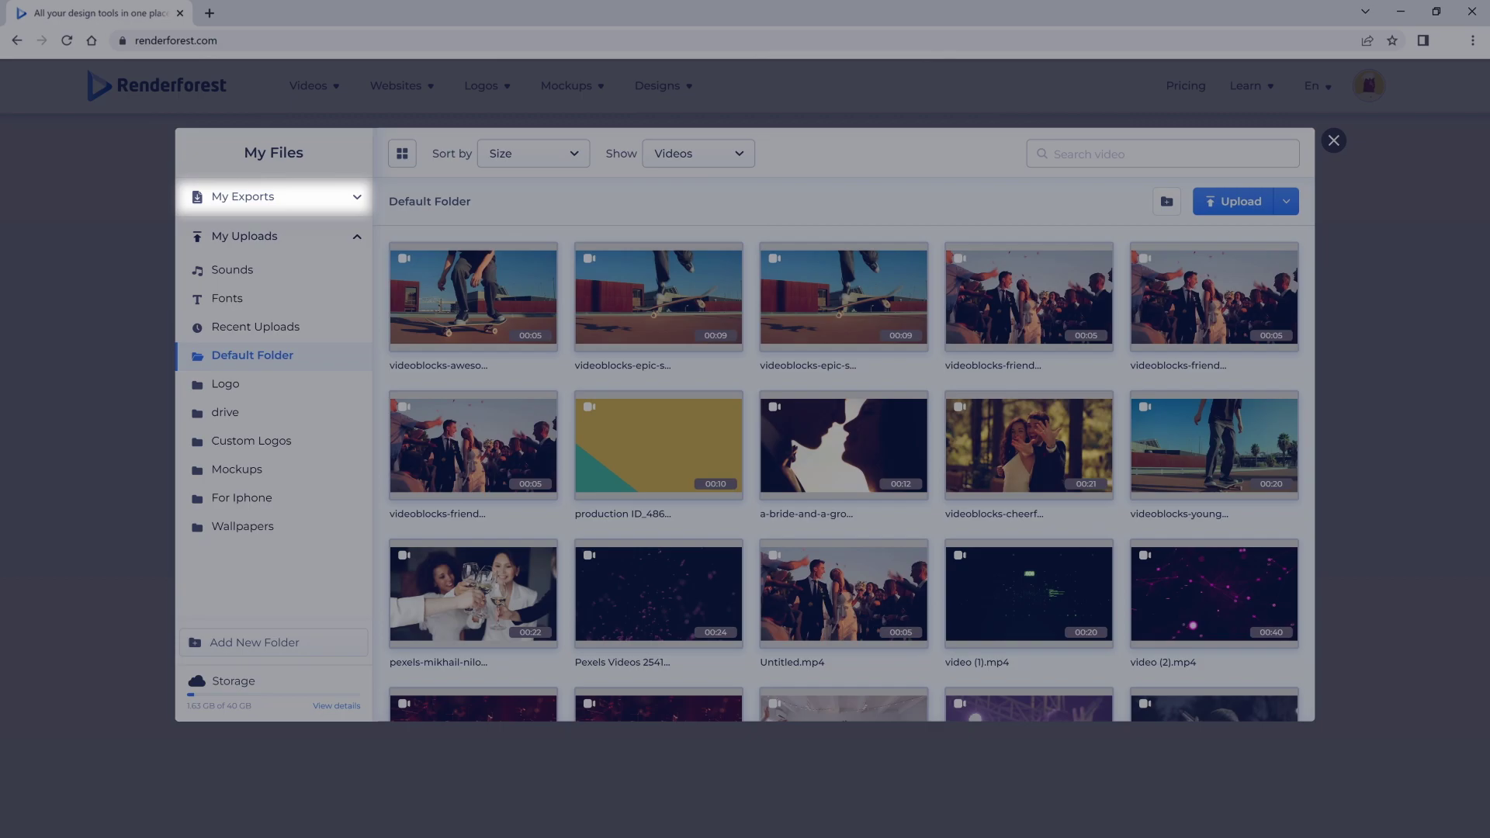
left_click(351, 196)
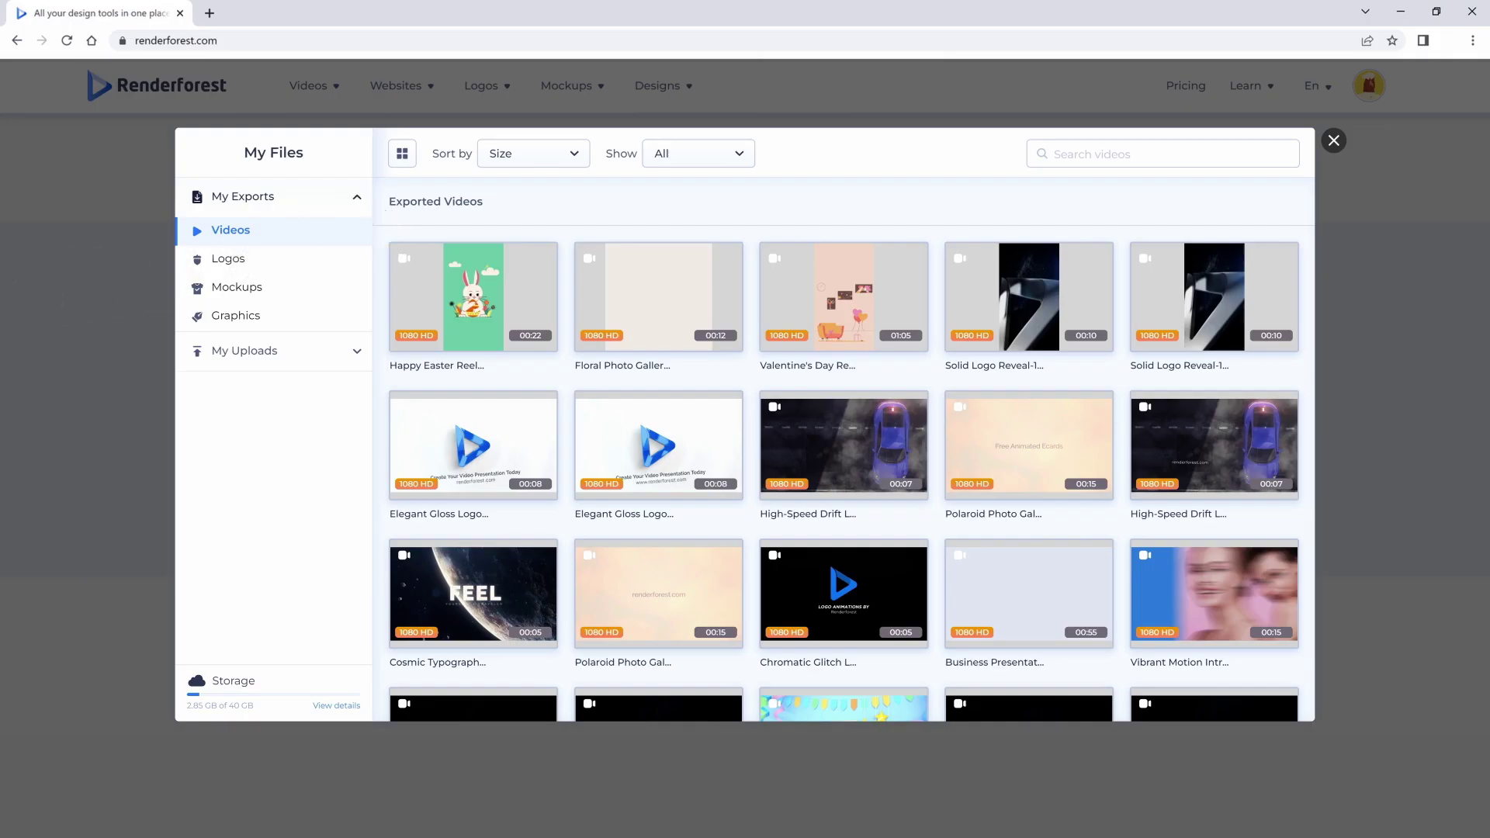
left_click(233, 259)
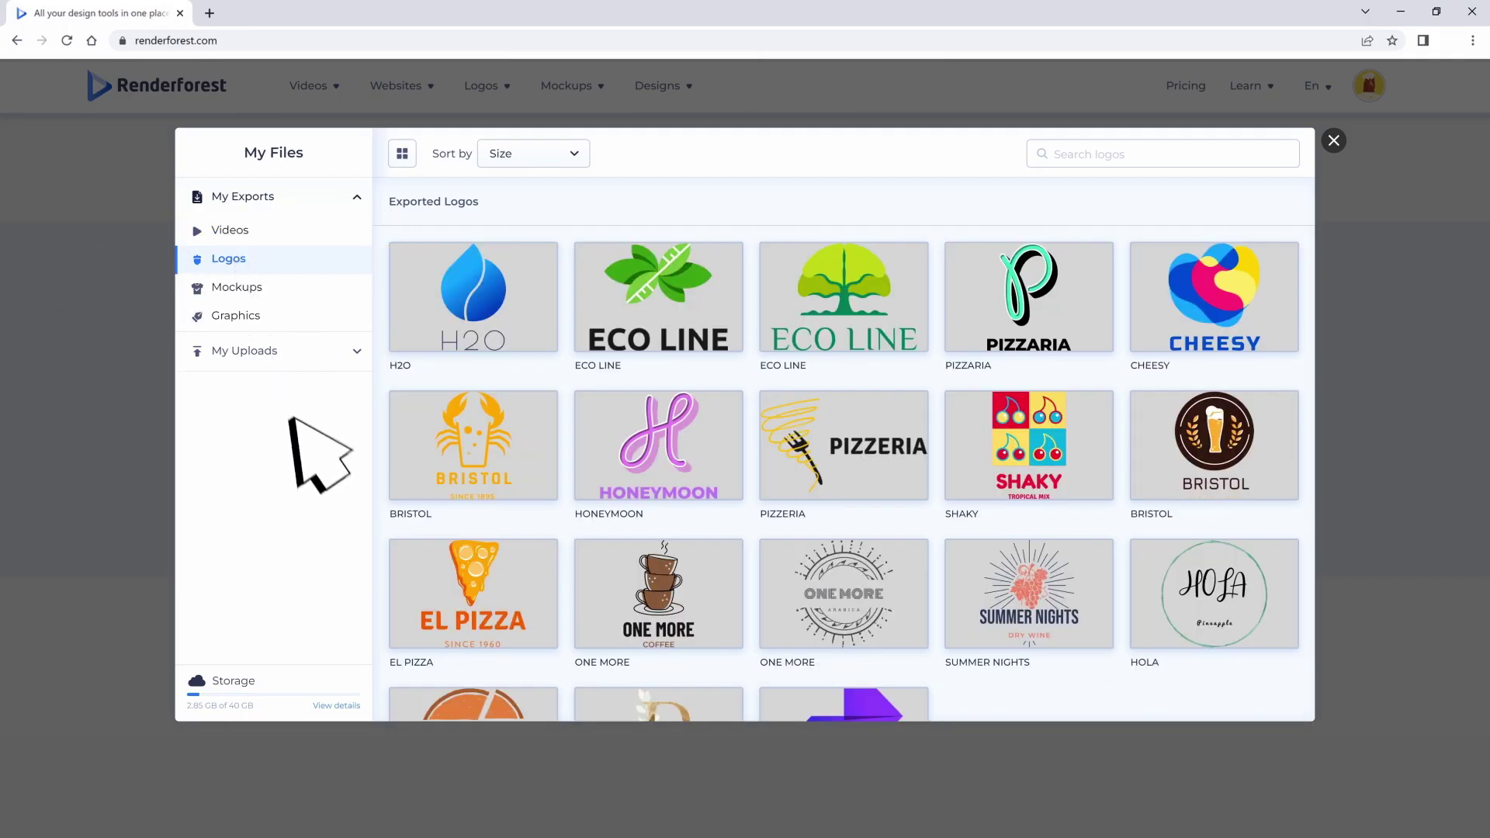
left_click(227, 315)
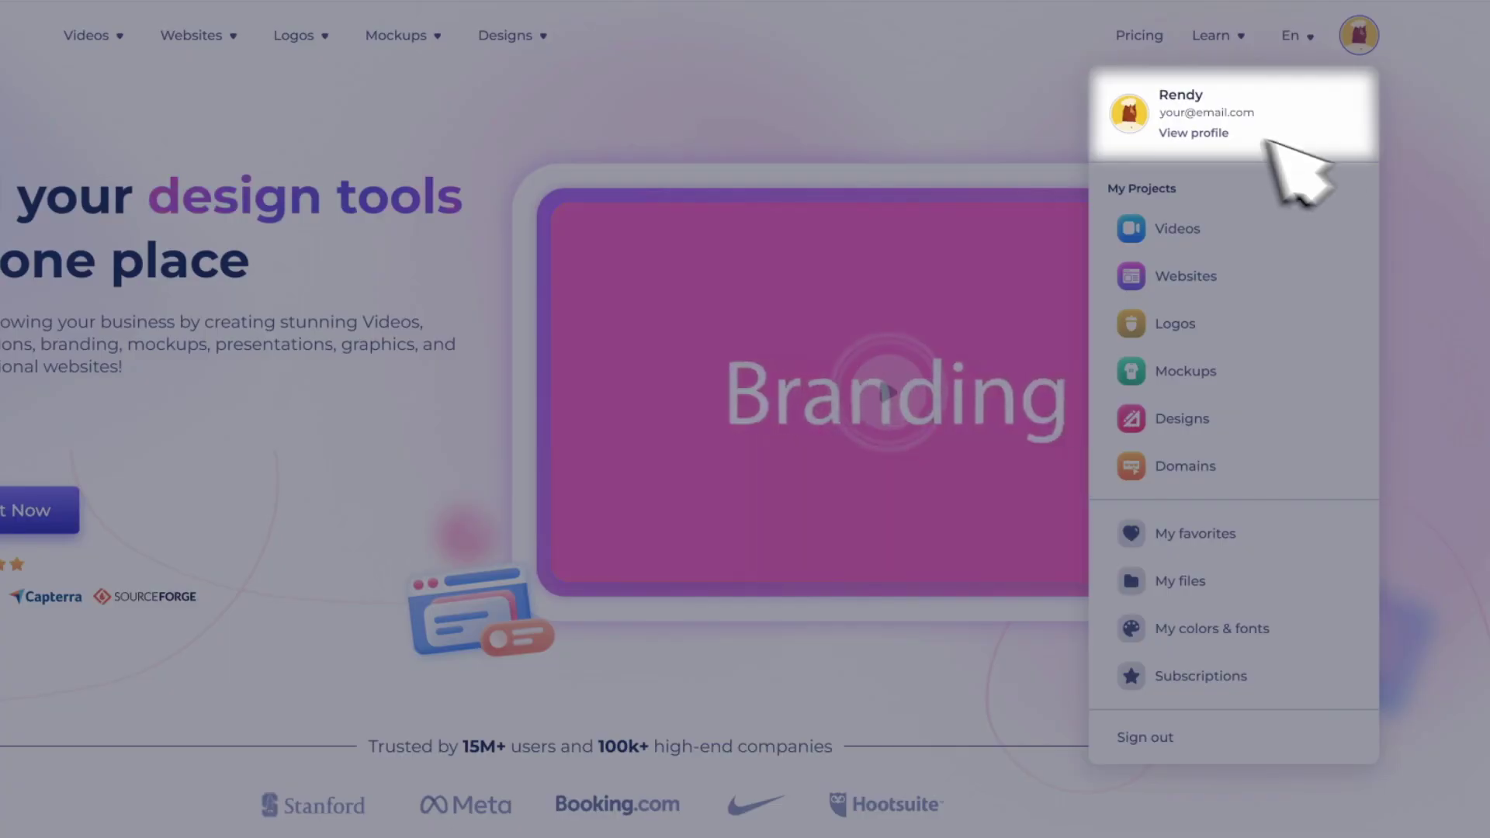
Step: View storage details on My Account, then check Sub-user 1 keeps the All projects policy
left_click(1270, 97)
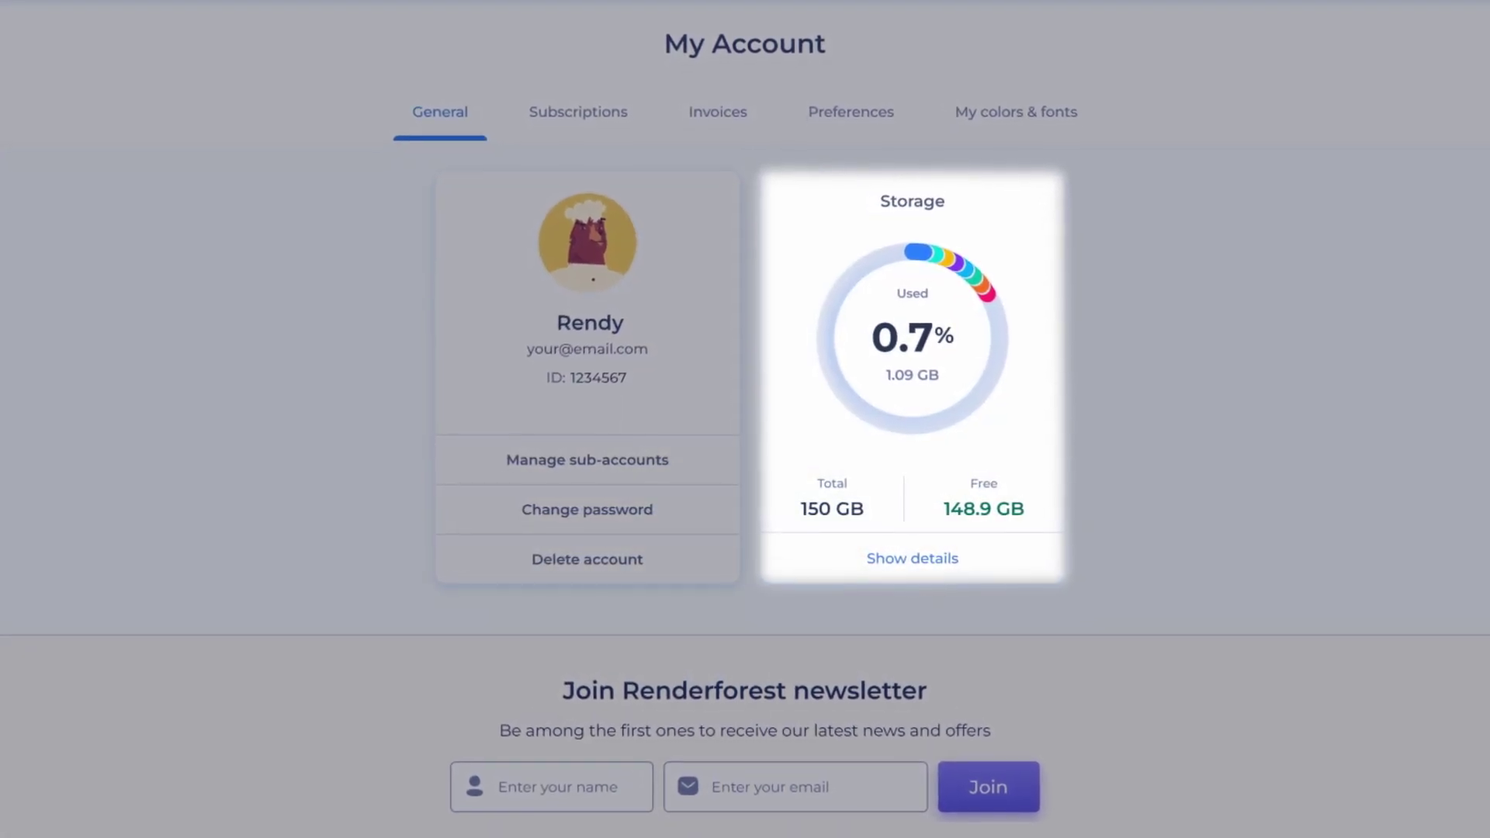
left_click(913, 559)
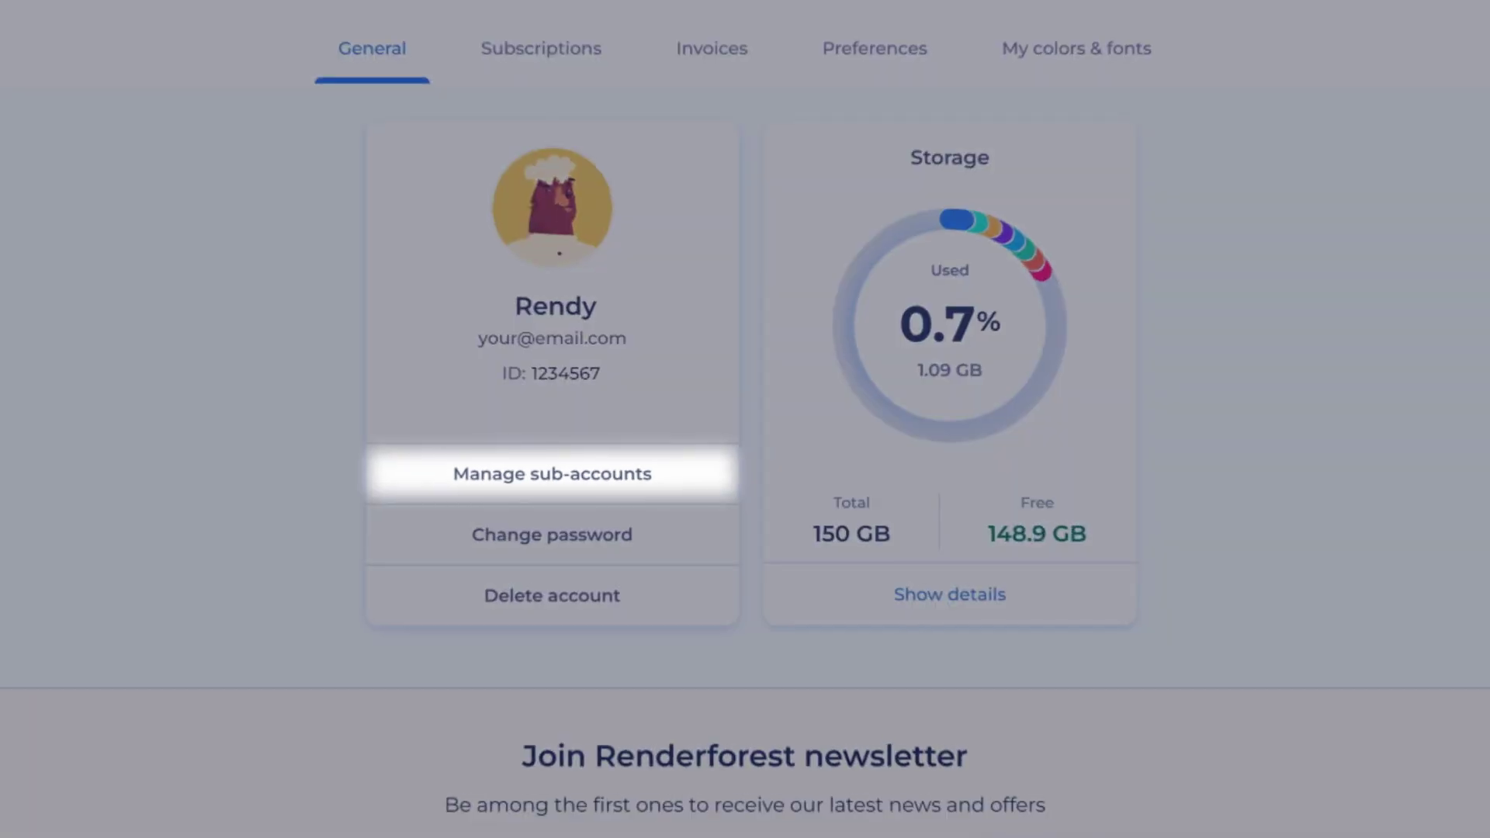
left_click(579, 473)
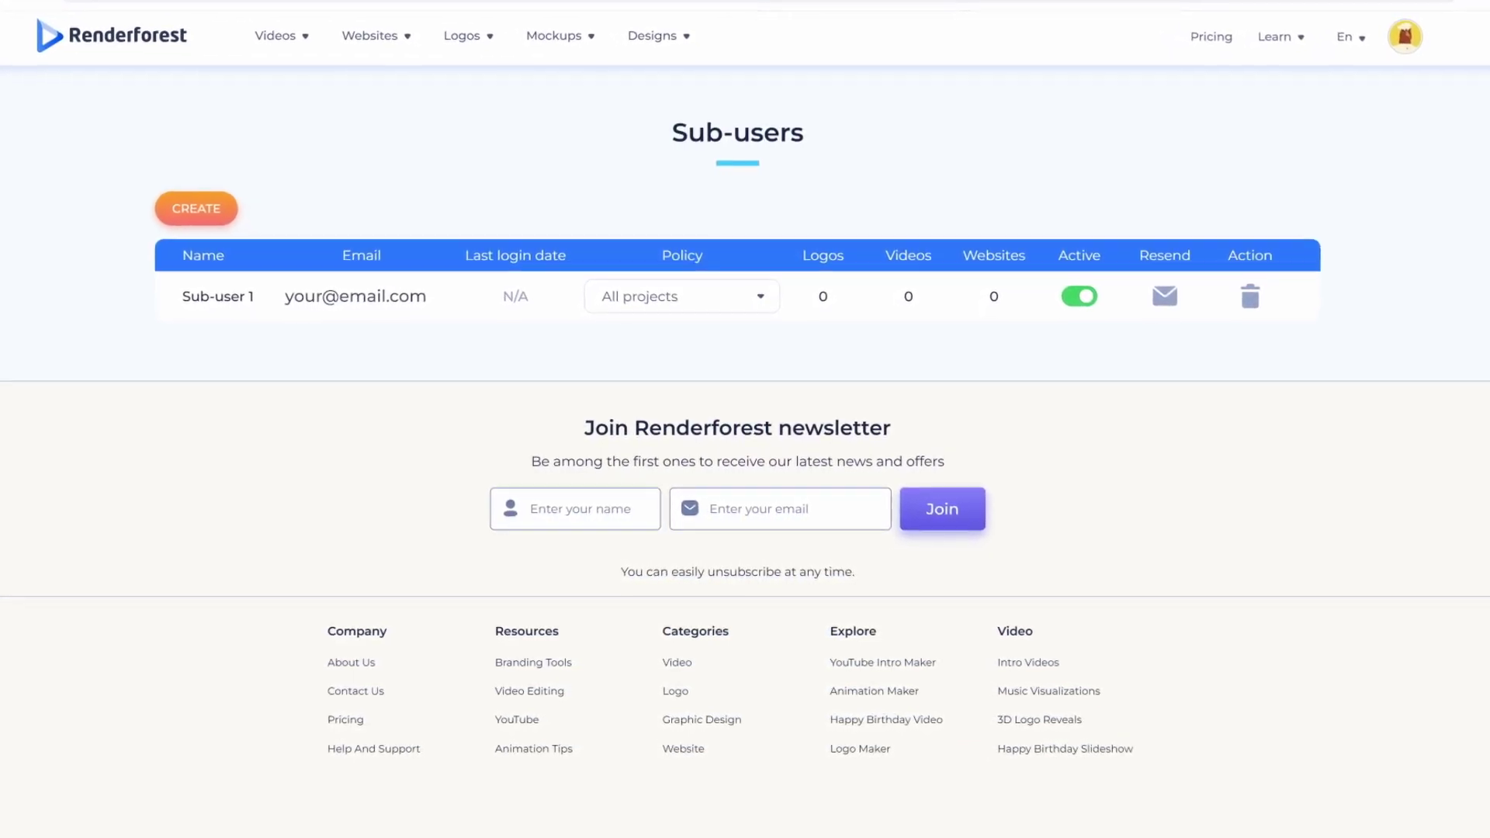
left_click(757, 292)
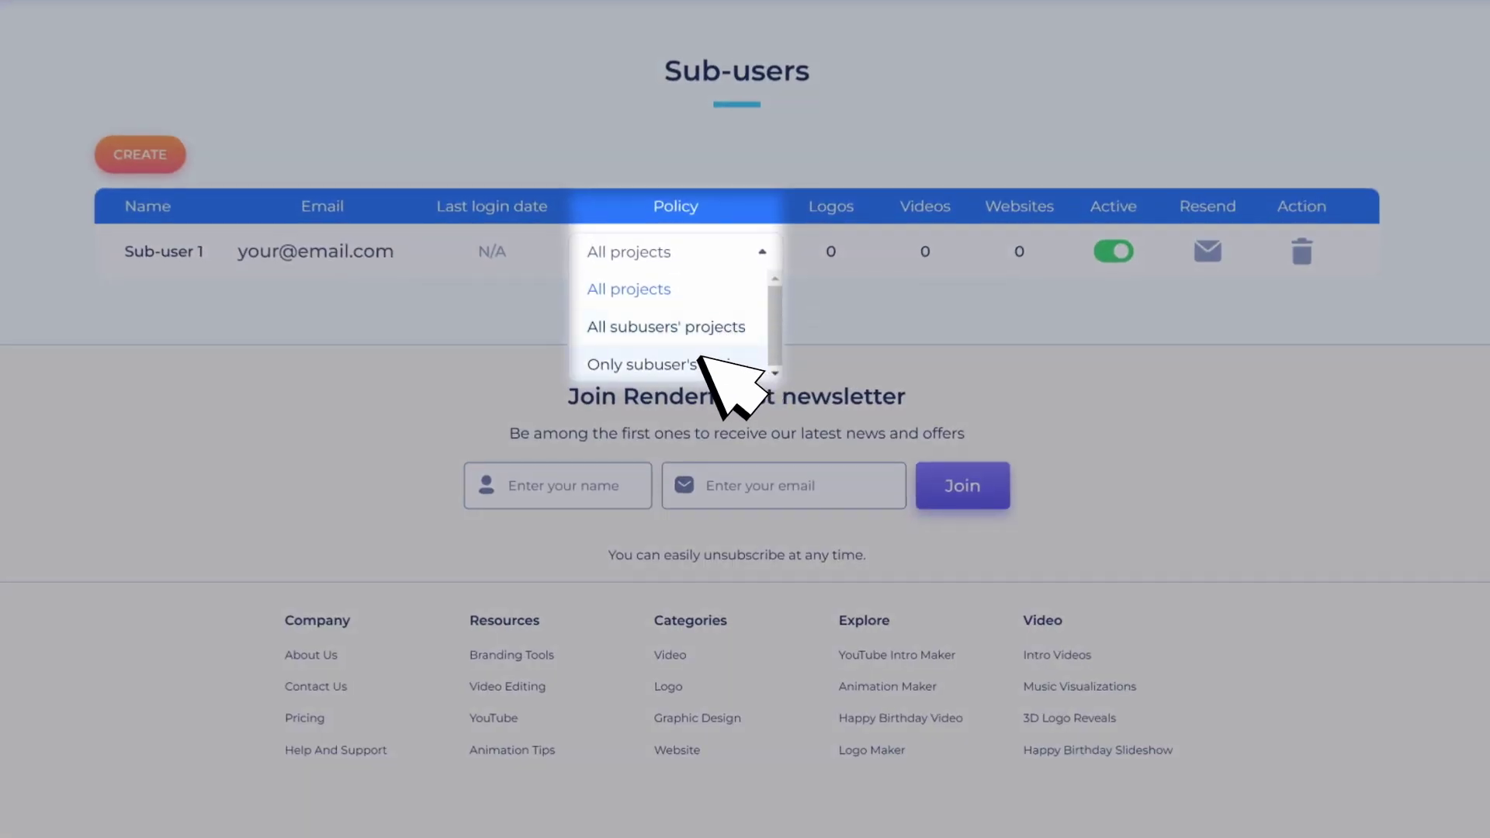
key("Escape")
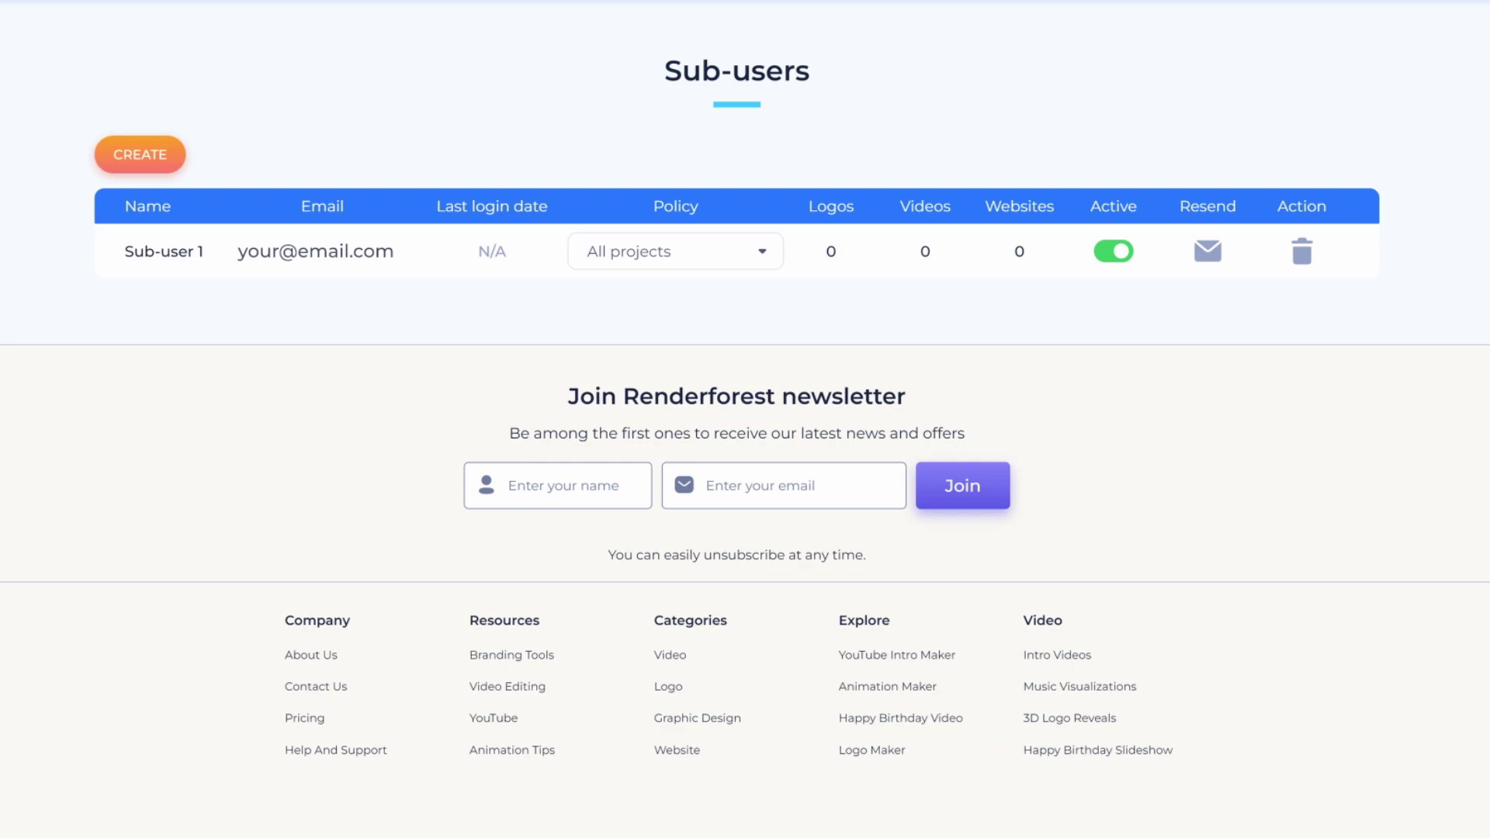
Step: Add Sub User 2 with its e-mail and the Only subuser's projects policy
left_click(139, 153)
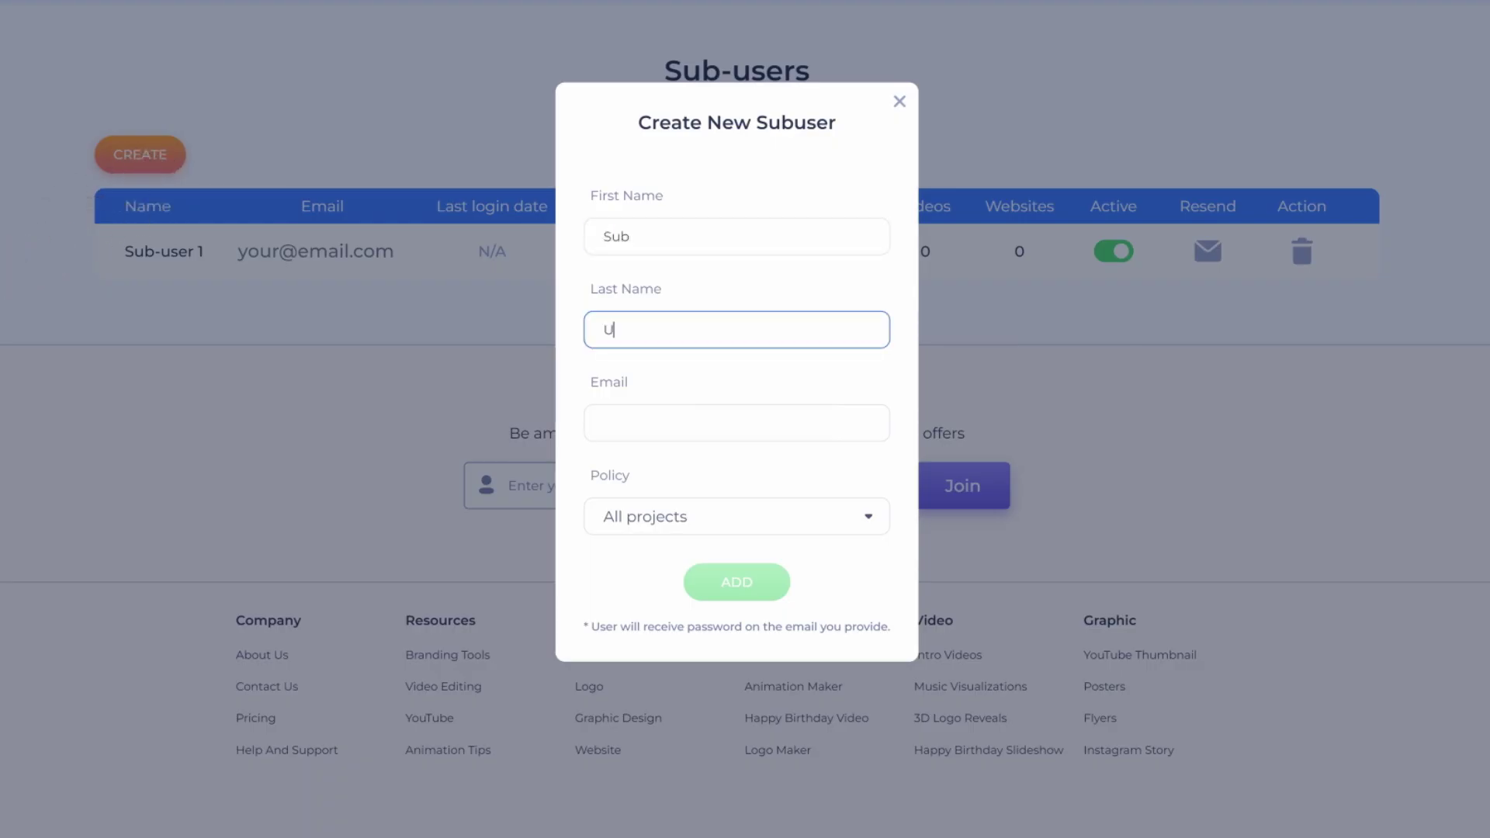
left_click(736, 423)
type("me")
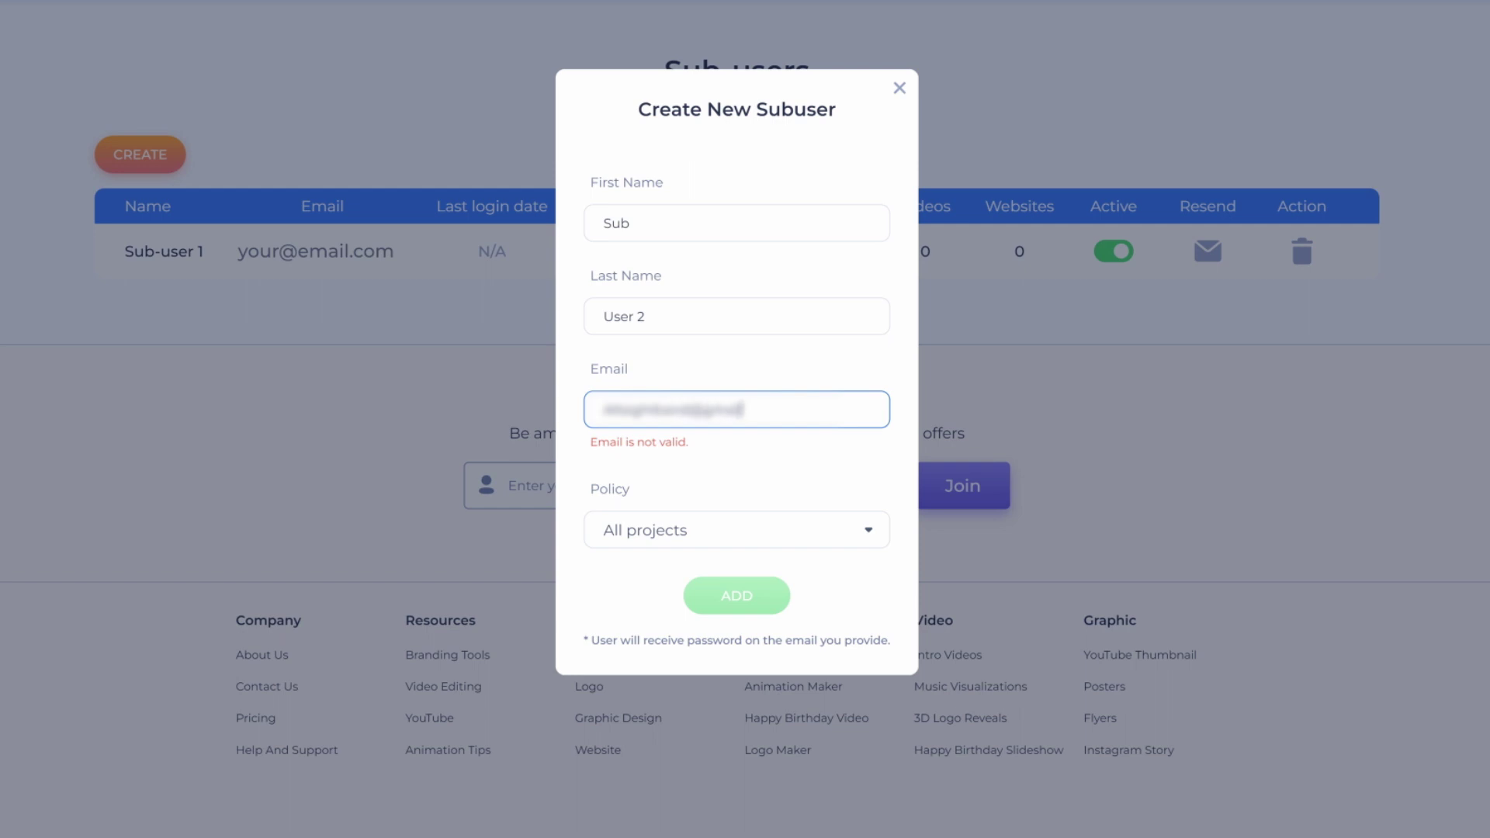
type("l.com")
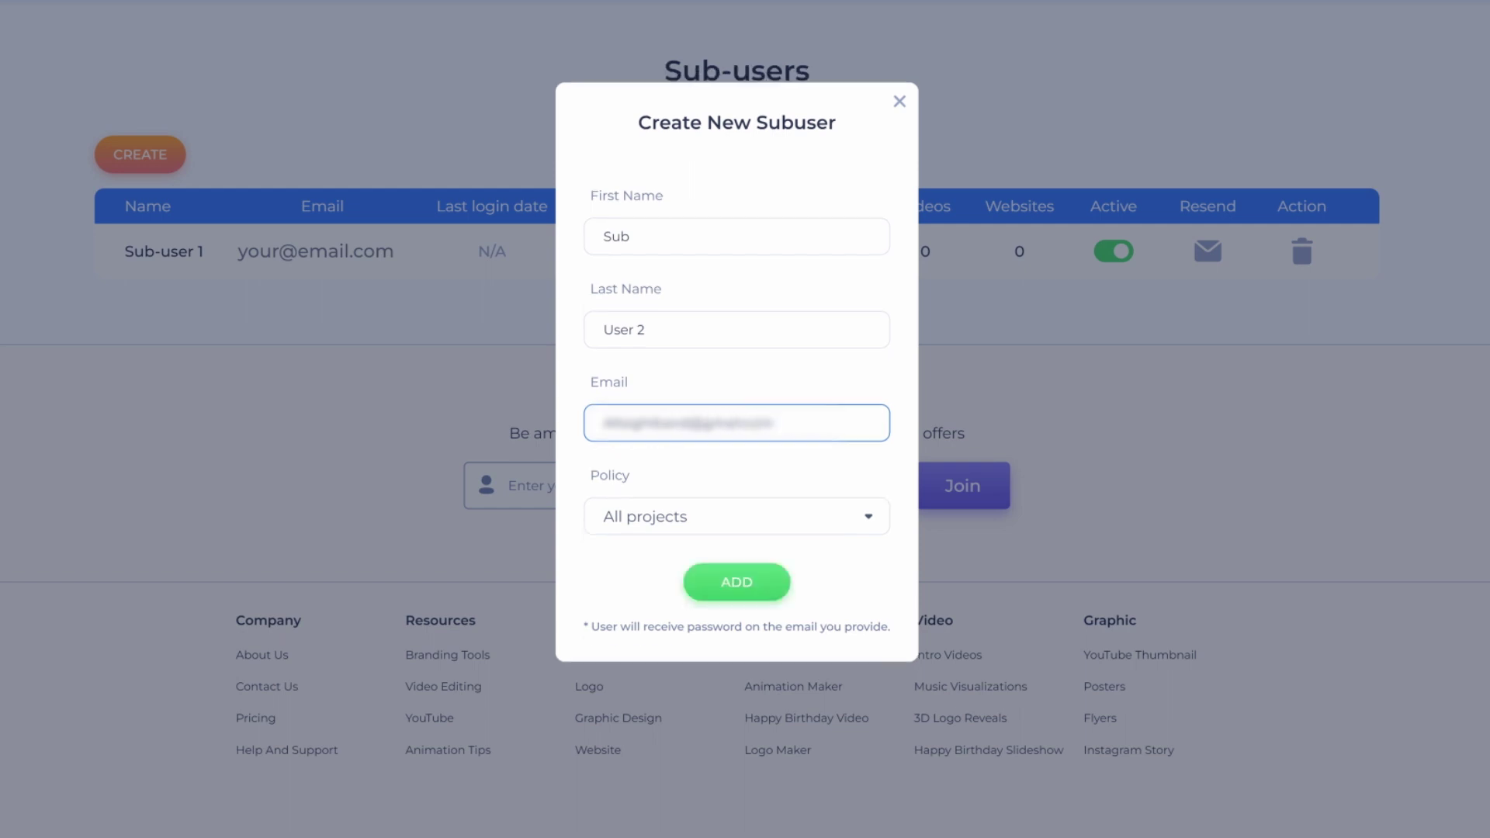
left_click(866, 516)
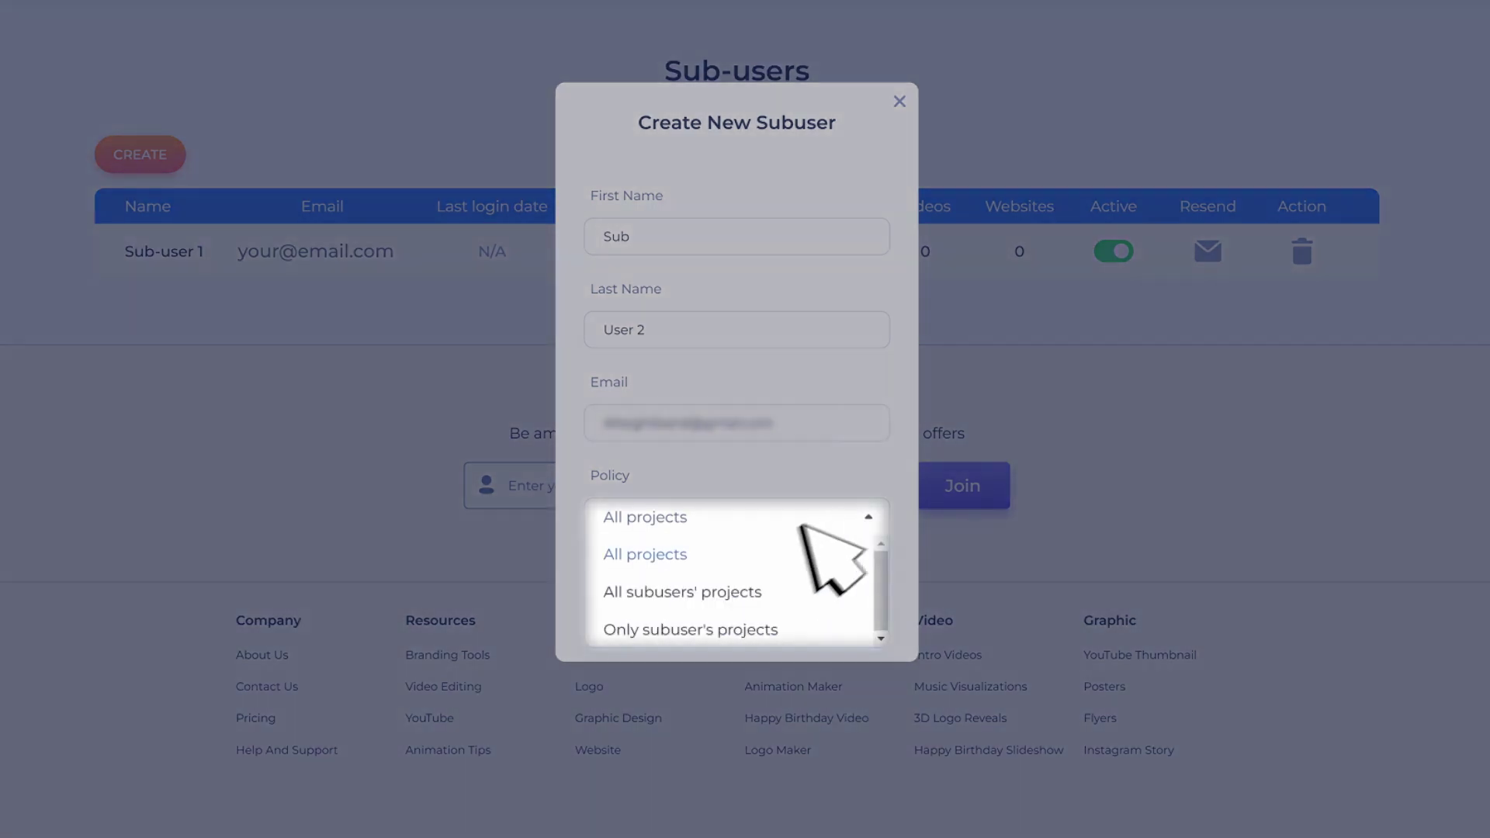
left_click(804, 628)
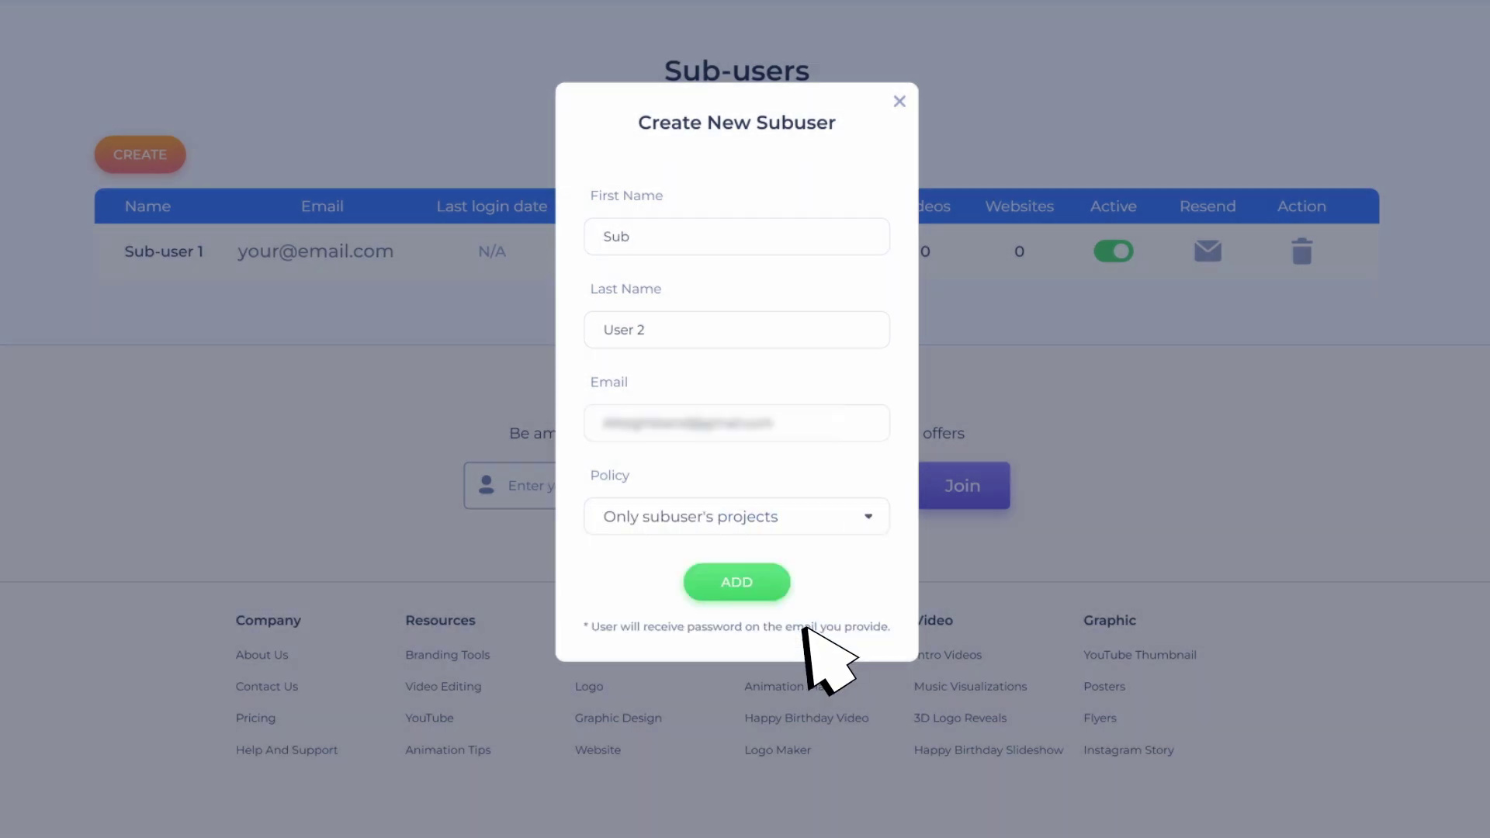
left_click(750, 586)
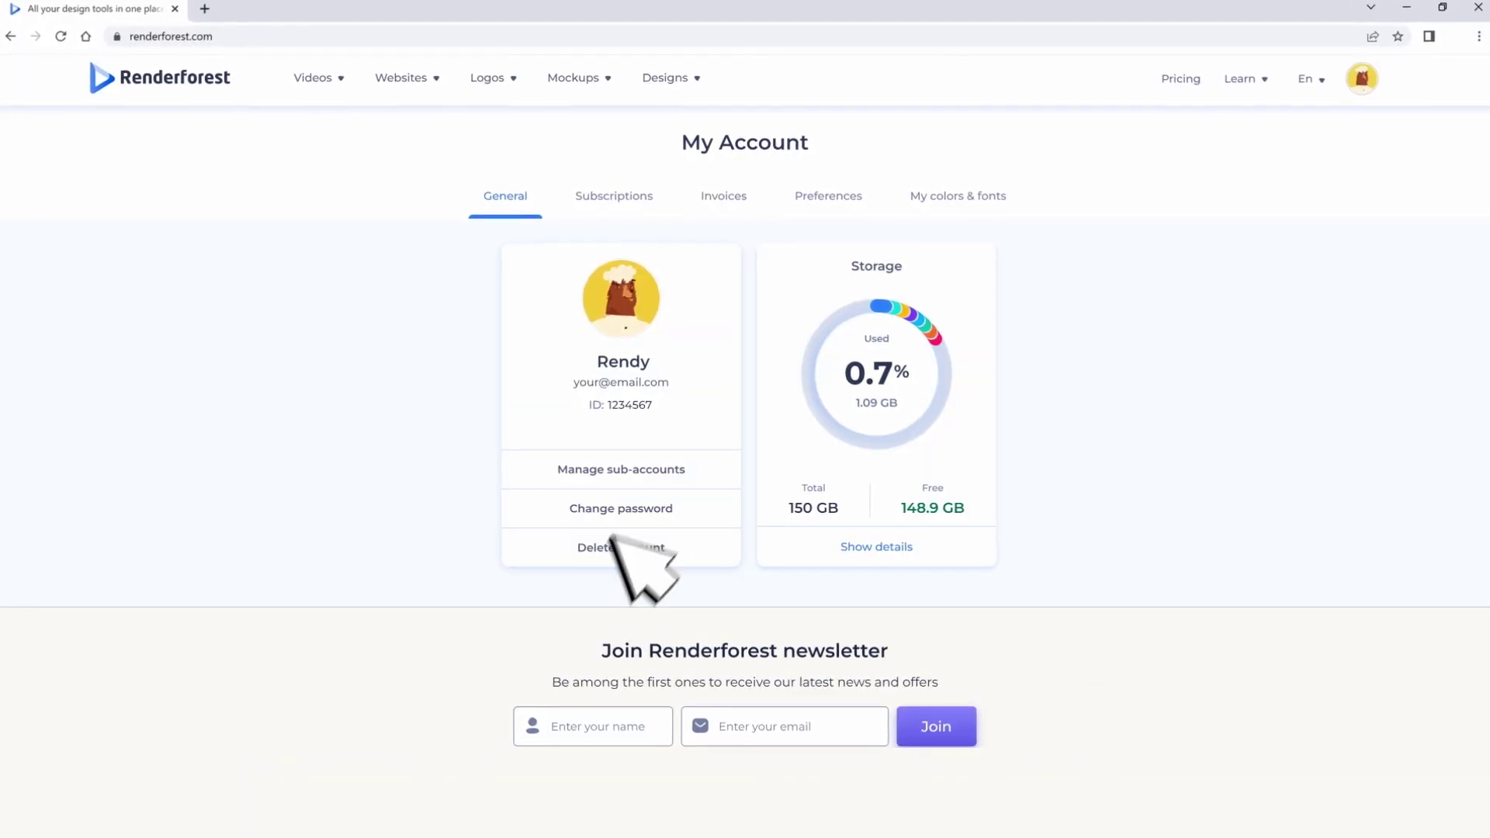
Step: Dismiss the Change password and Delete account dialogs without changes, then view storage details
left_click(652, 509)
left_click(885, 231)
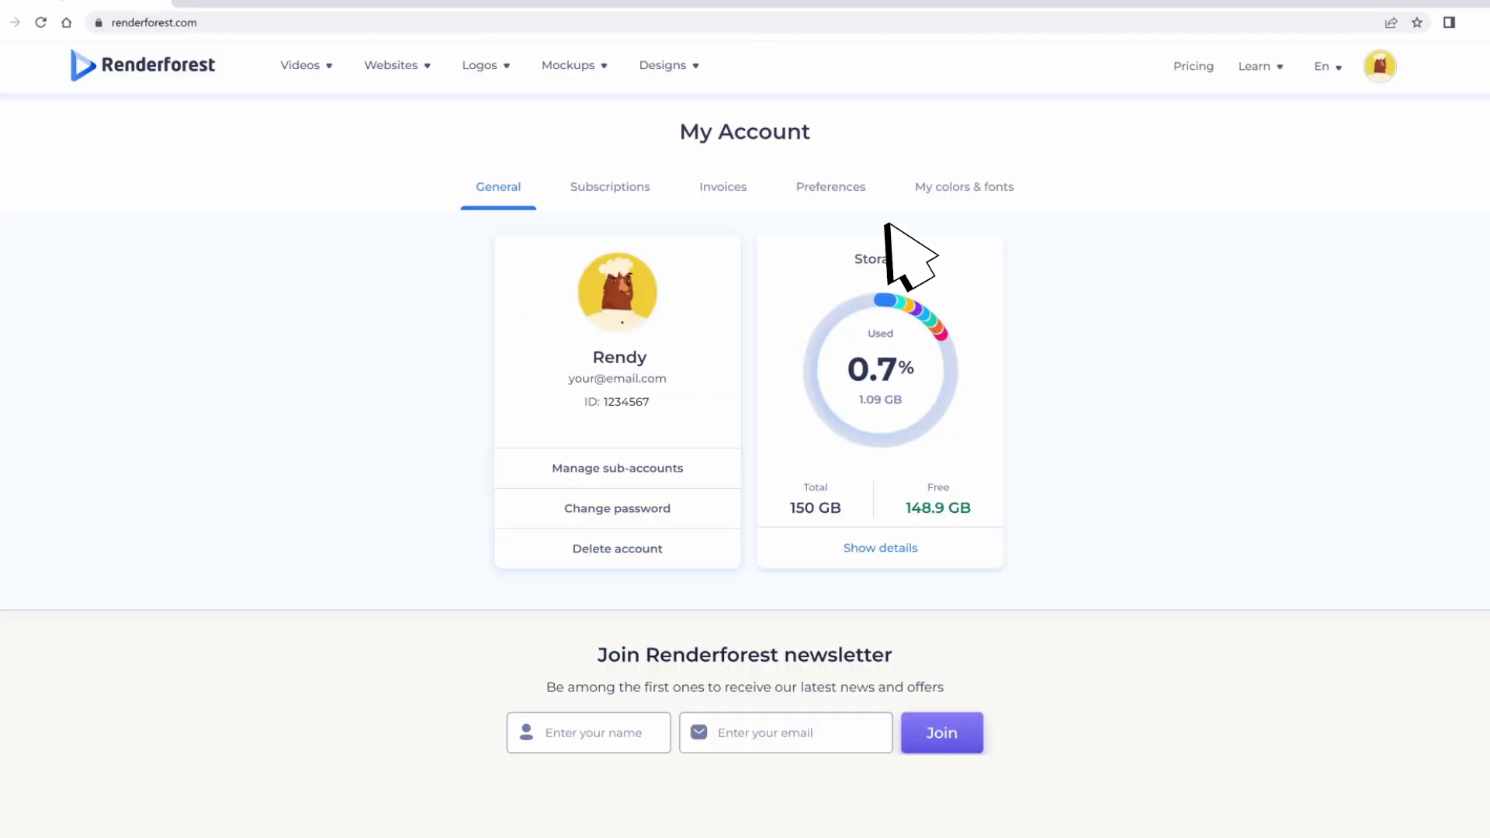
left_click(644, 548)
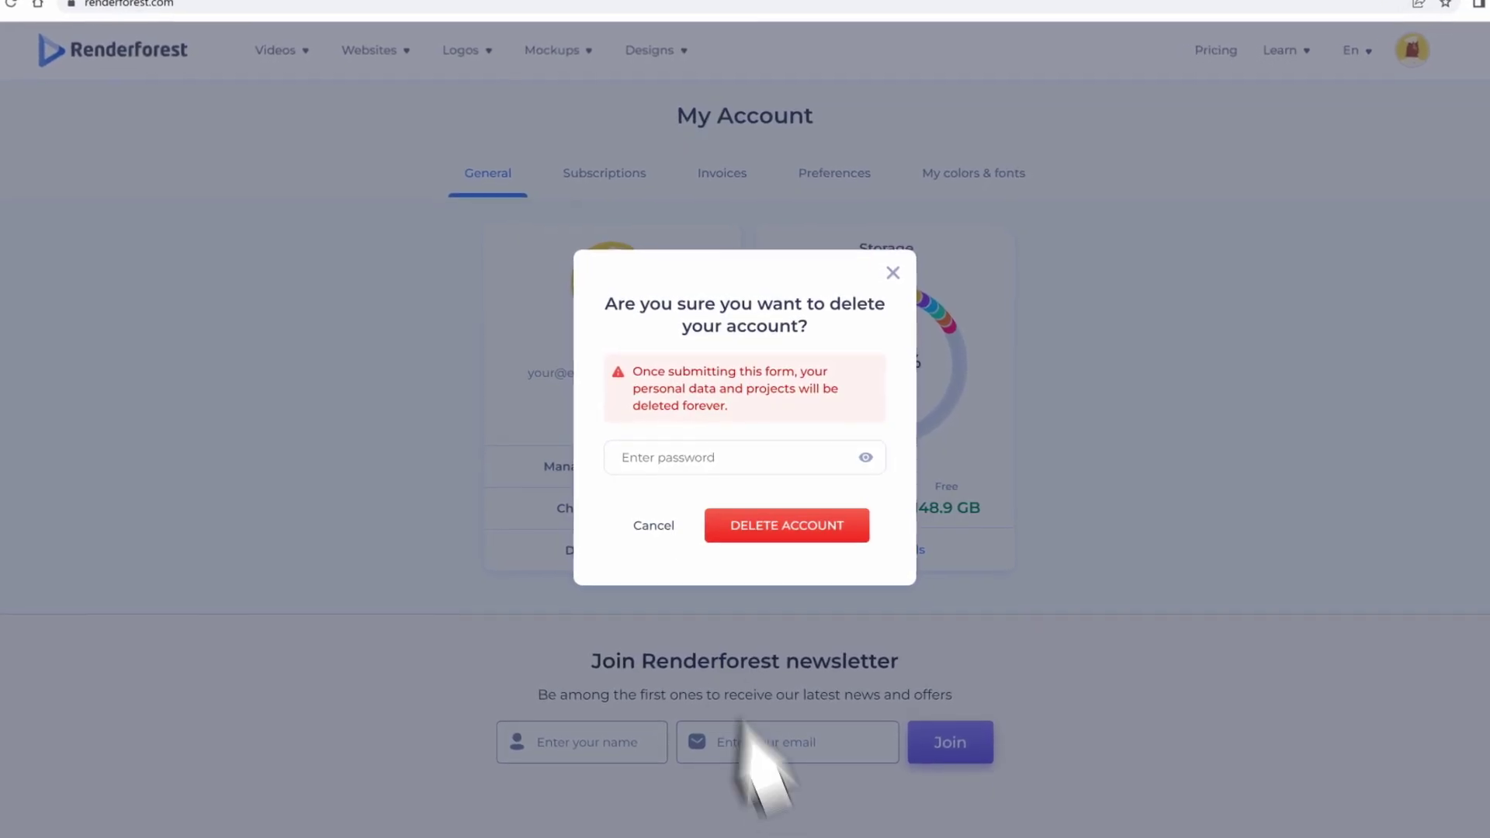
left_click(654, 526)
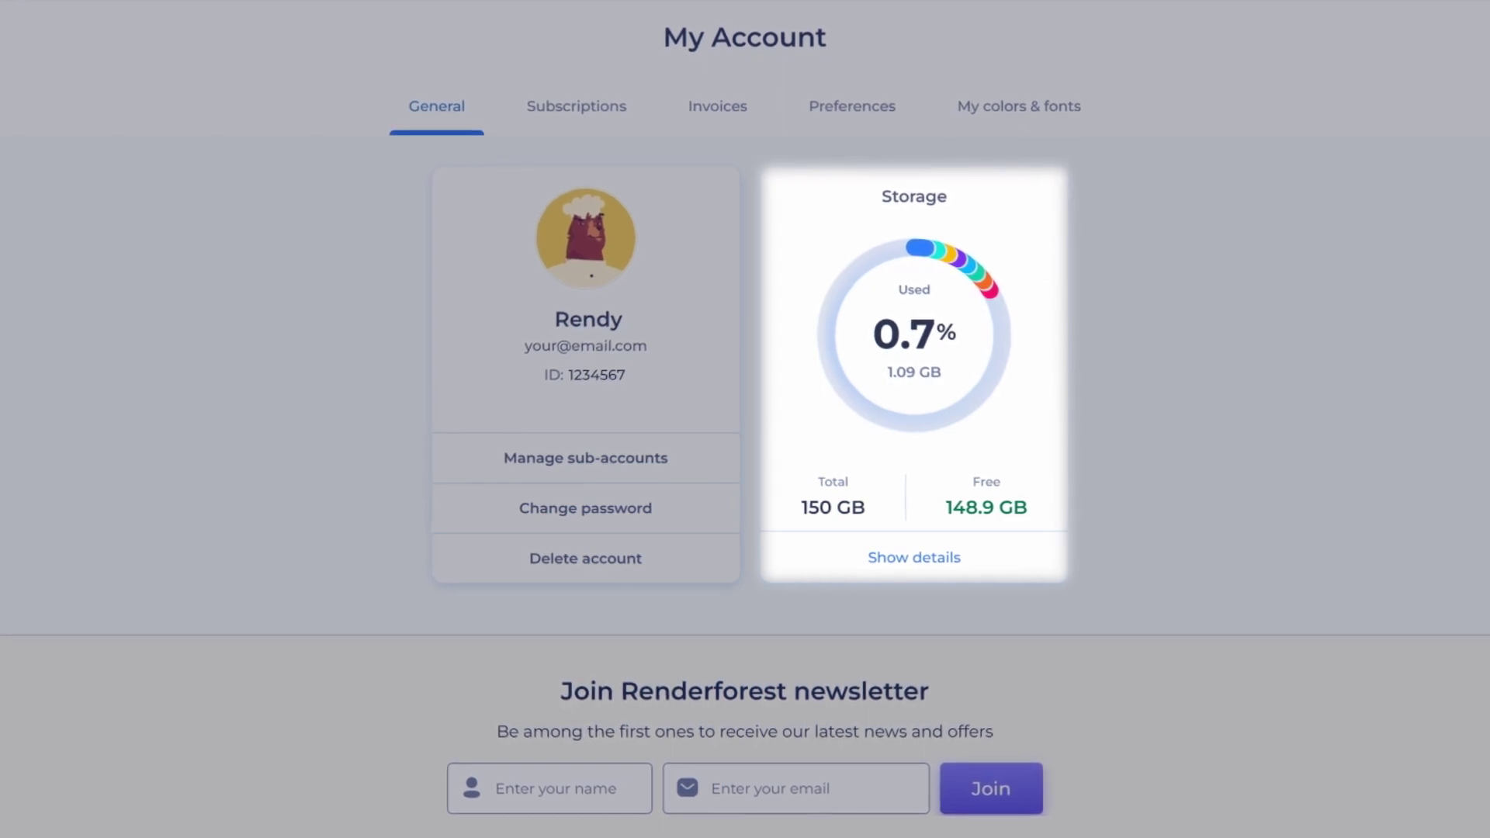
left_click(916, 567)
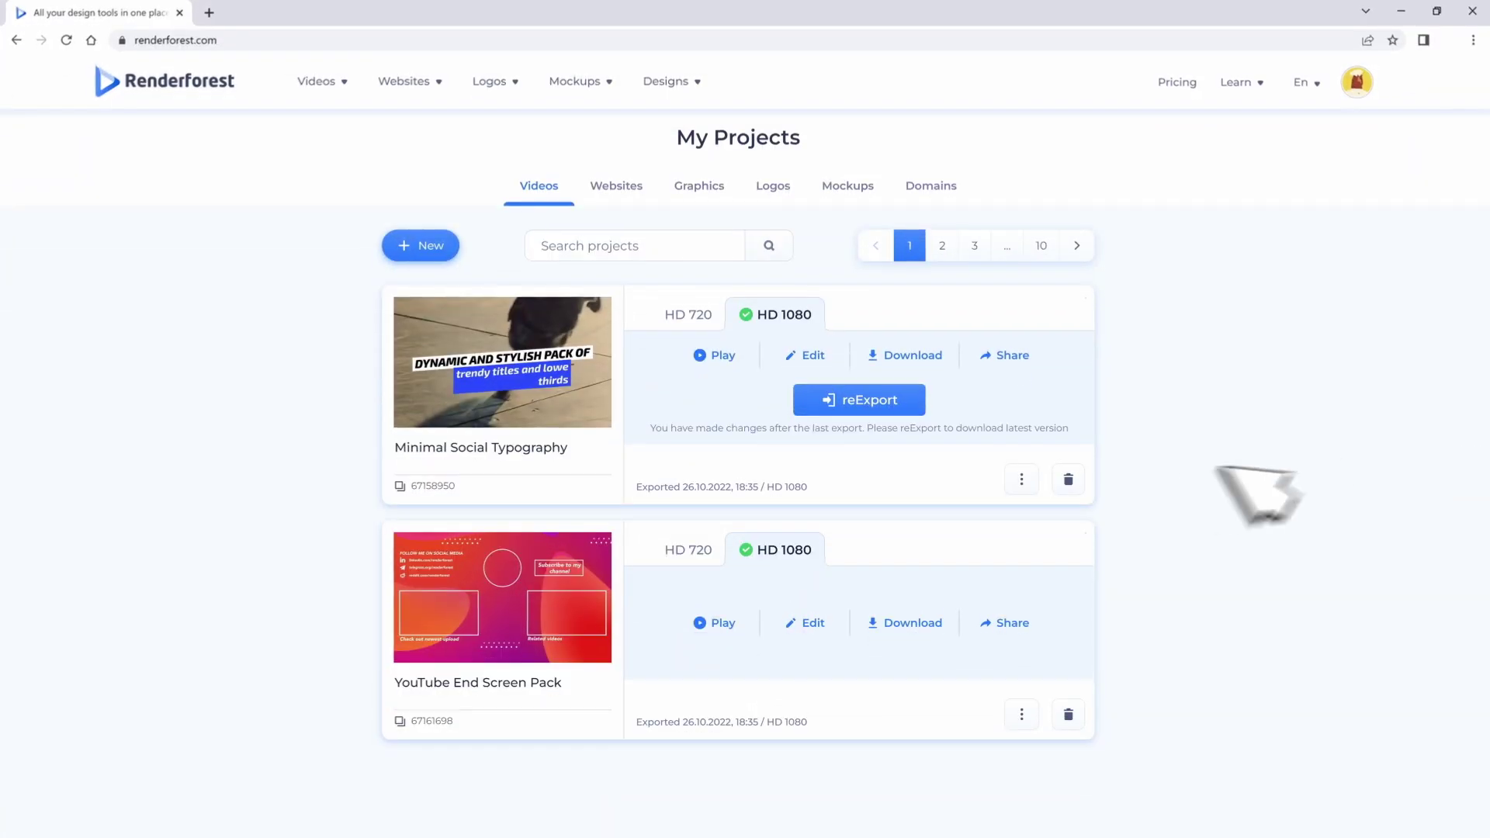
Step: Delete the Minimal Social Typography project and the Screen-01, Screen-02 and Screen-03 uploads
left_click(1069, 479)
left_click(808, 446)
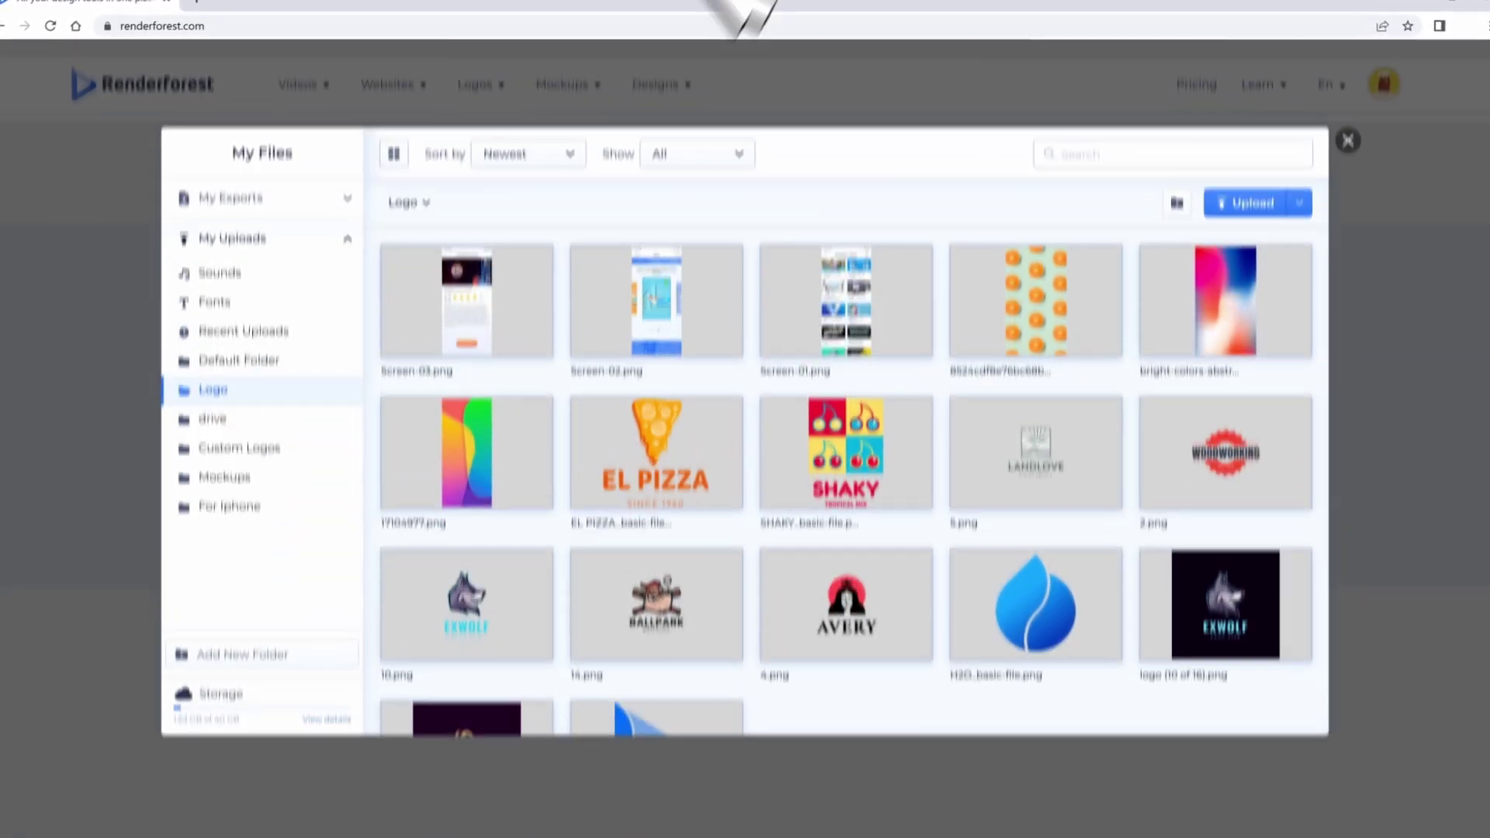
left_click(509, 318)
left_click(679, 322)
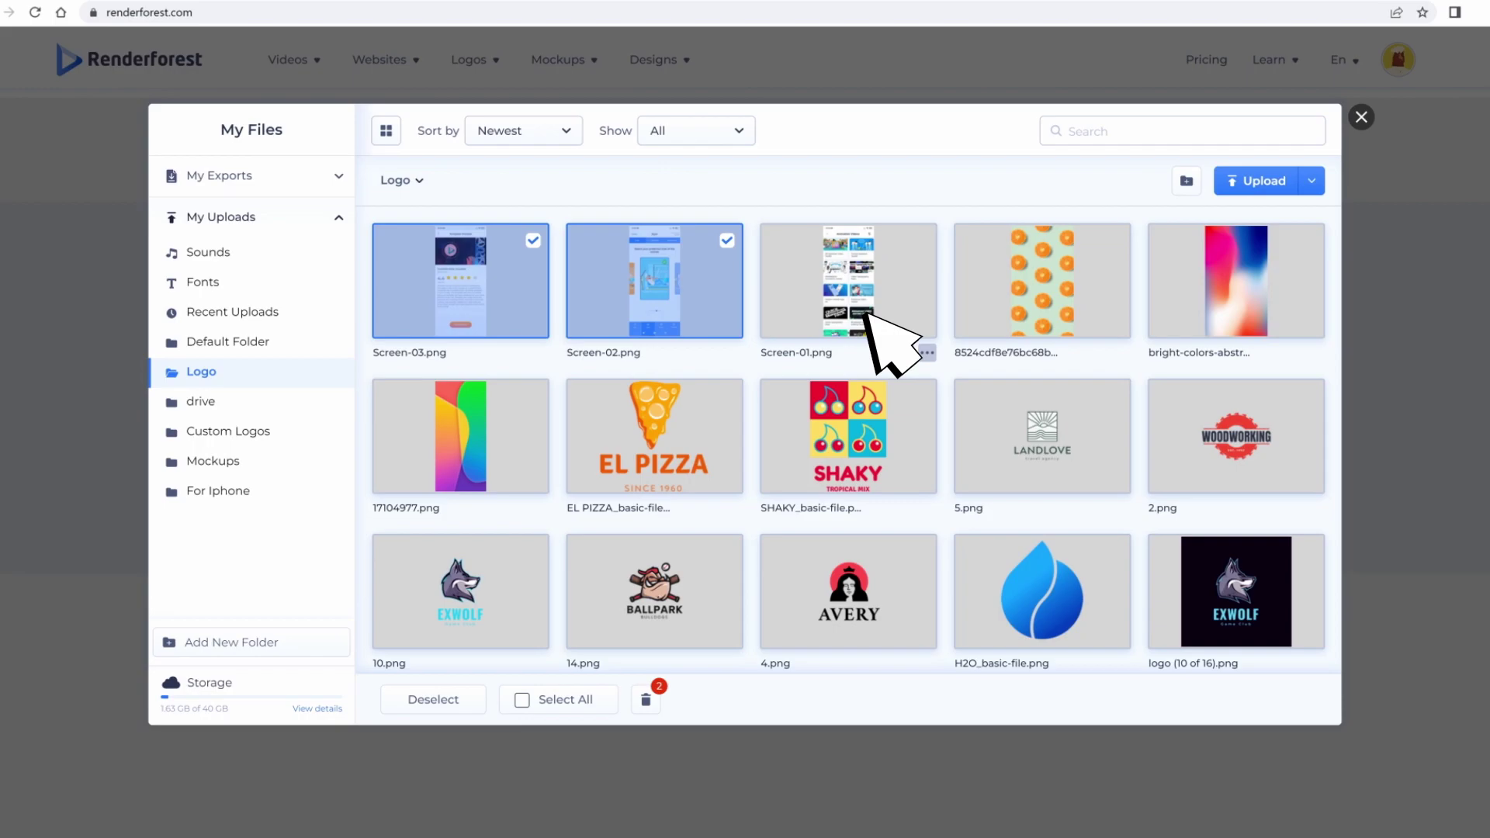
left_click(862, 323)
left_click(648, 699)
left_click(780, 514)
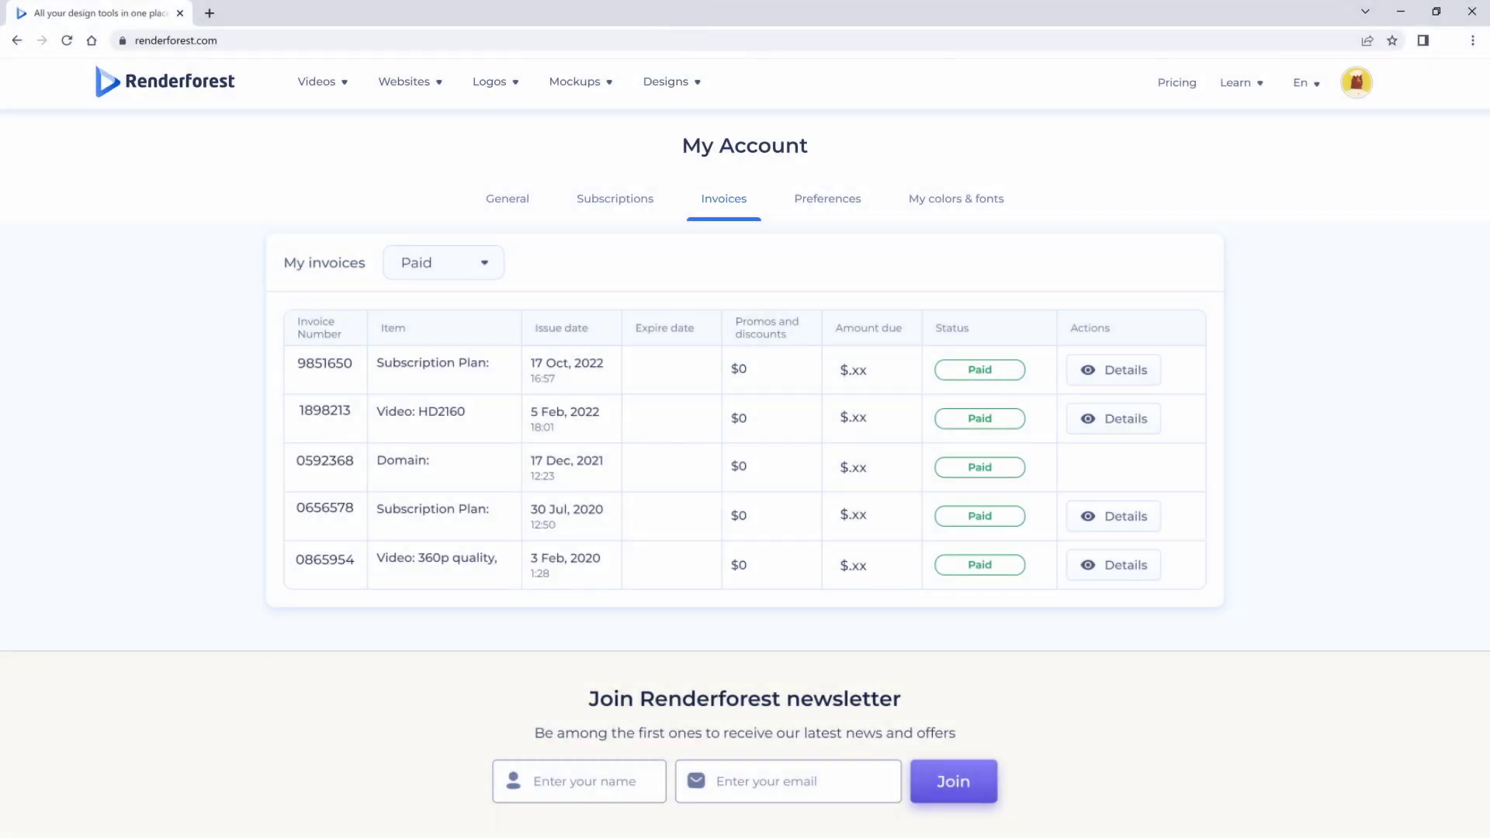
Step: Filter My invoices to Unpaid, then to Paid
left_click(475, 262)
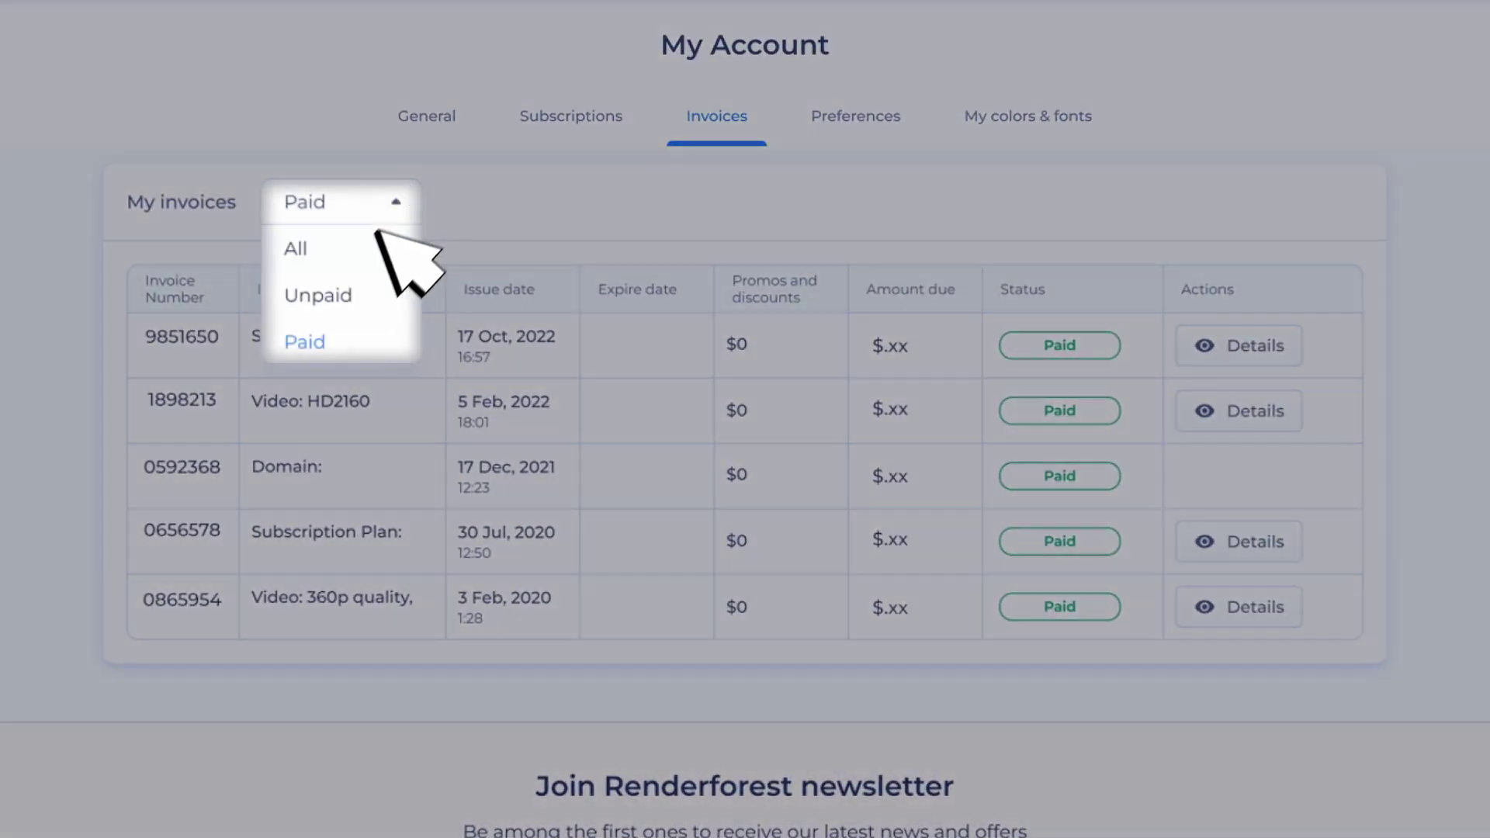
left_click(353, 294)
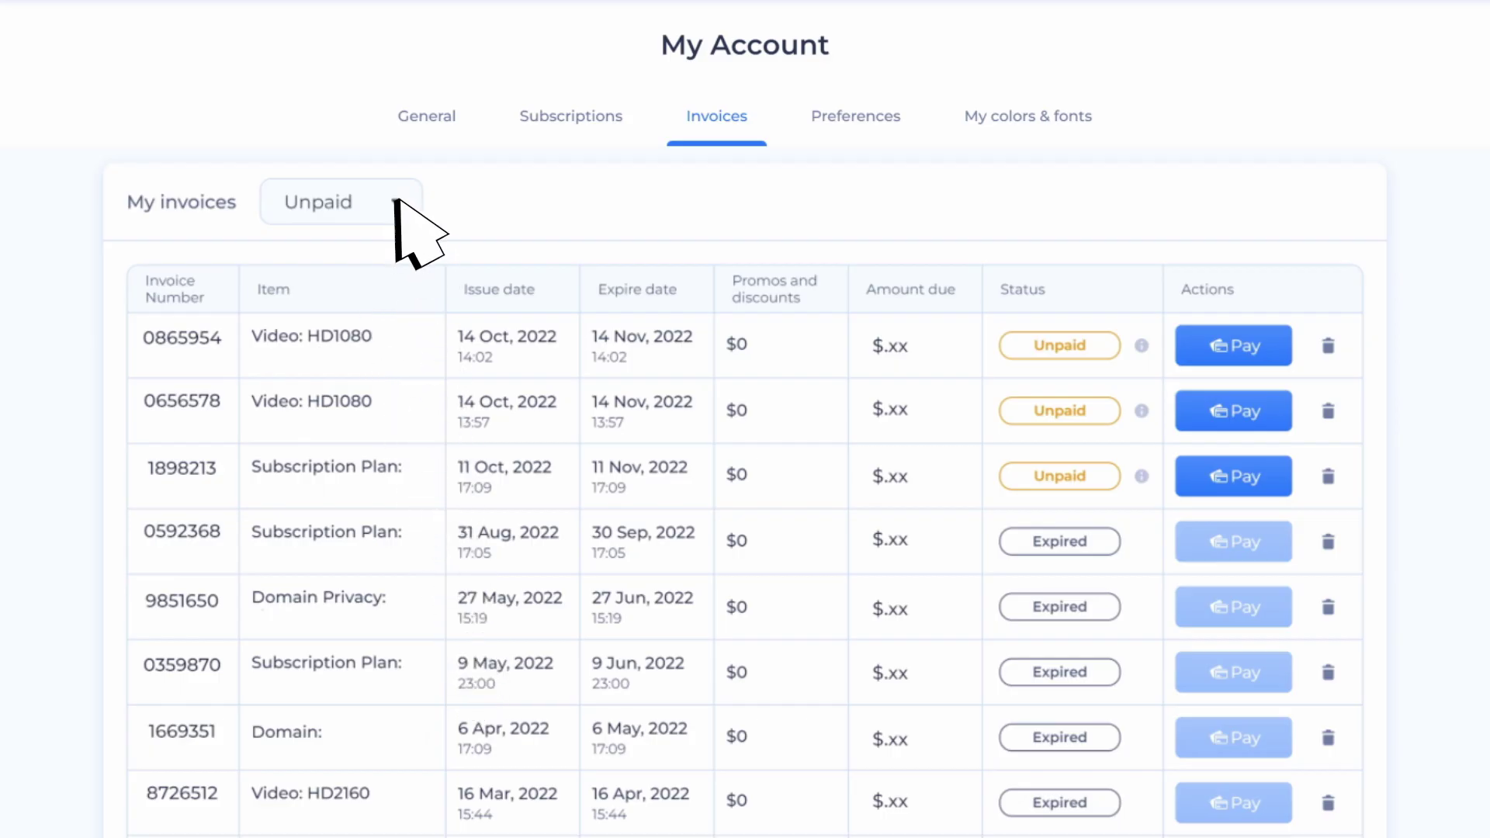
left_click(395, 206)
left_click(357, 338)
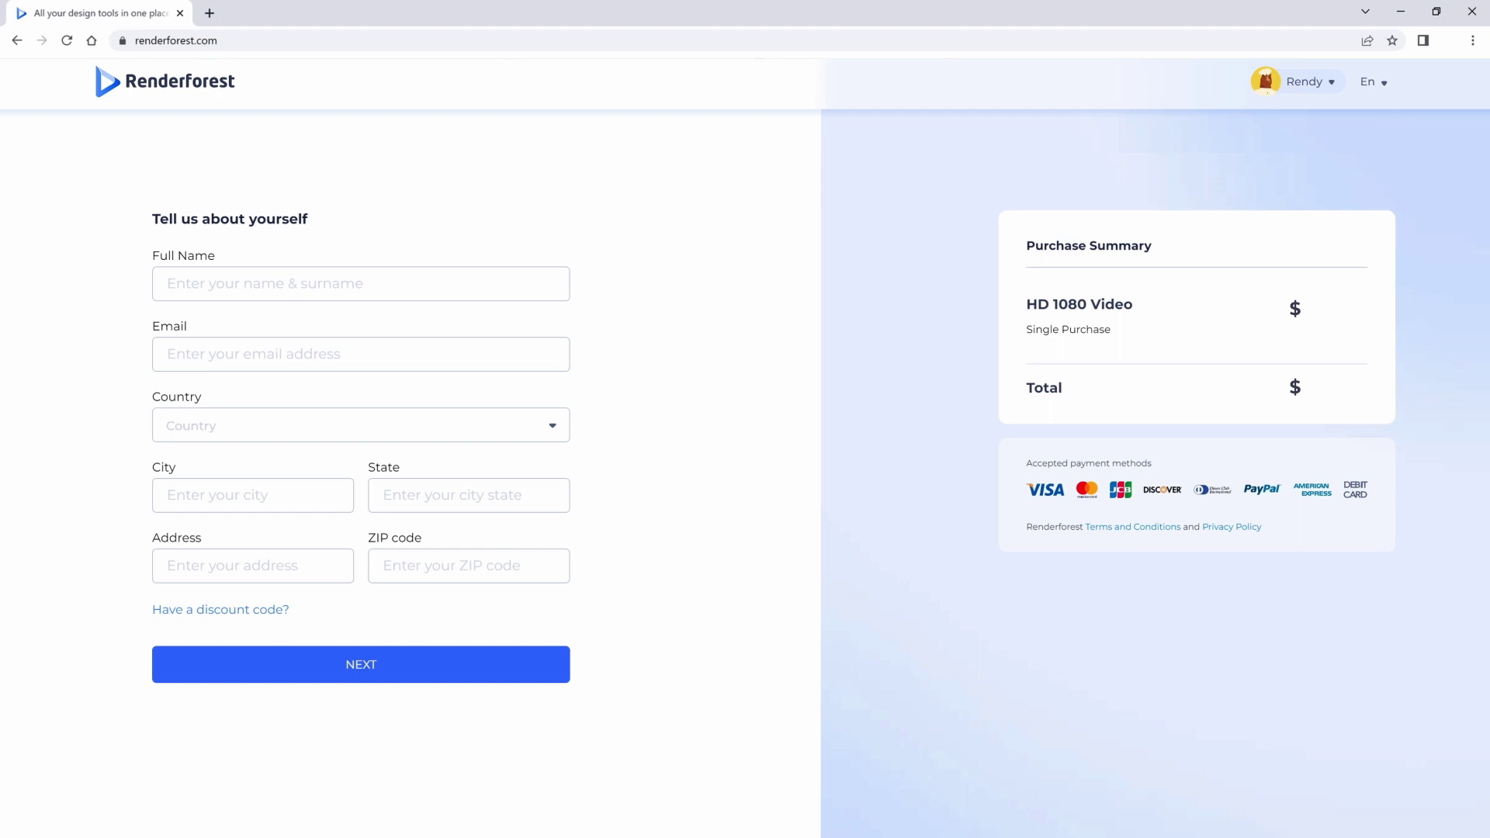
Step: Enter the buyer's full name and e-mail address, and select the country
left_click(361, 284)
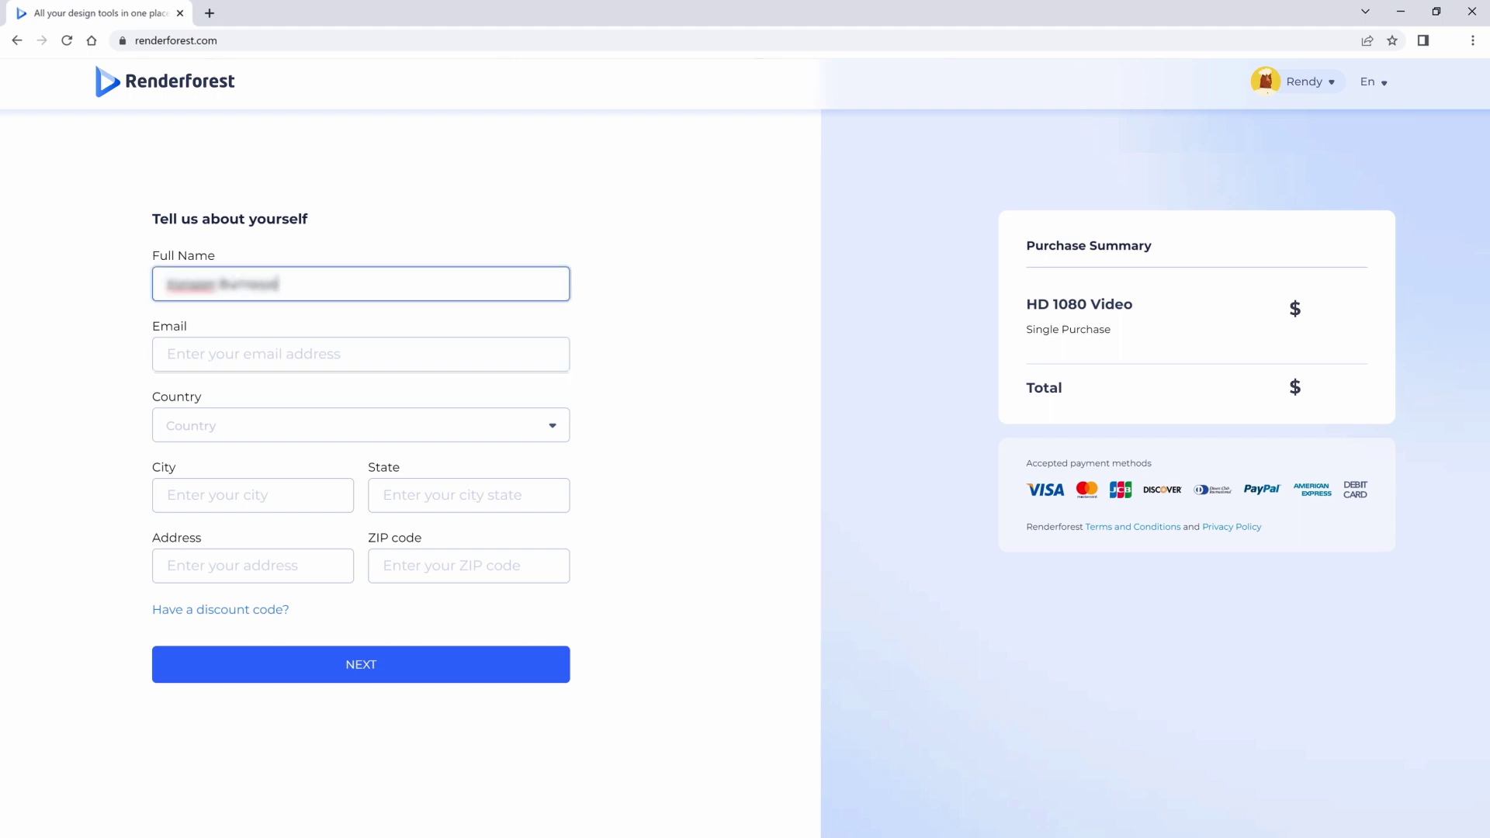
key("Tab")
key("Tab")
type("Arm")
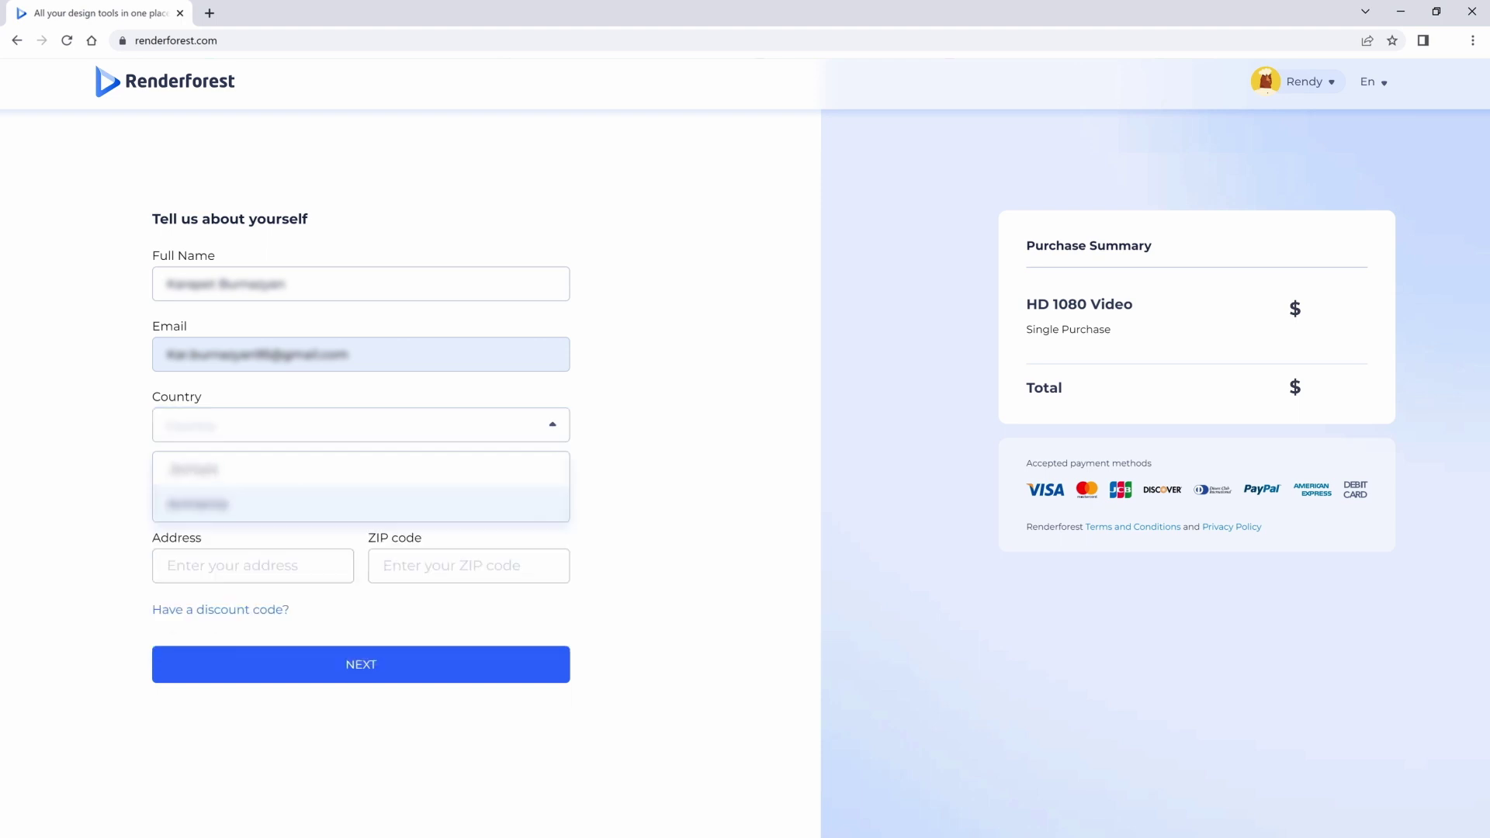
key("Return")
key("Tab")
Step: Fill in the city, street address and ZIP code, then submit the billing details
type("Yerevan")
key("Tab")
type("Yerevan")
key("Tab")
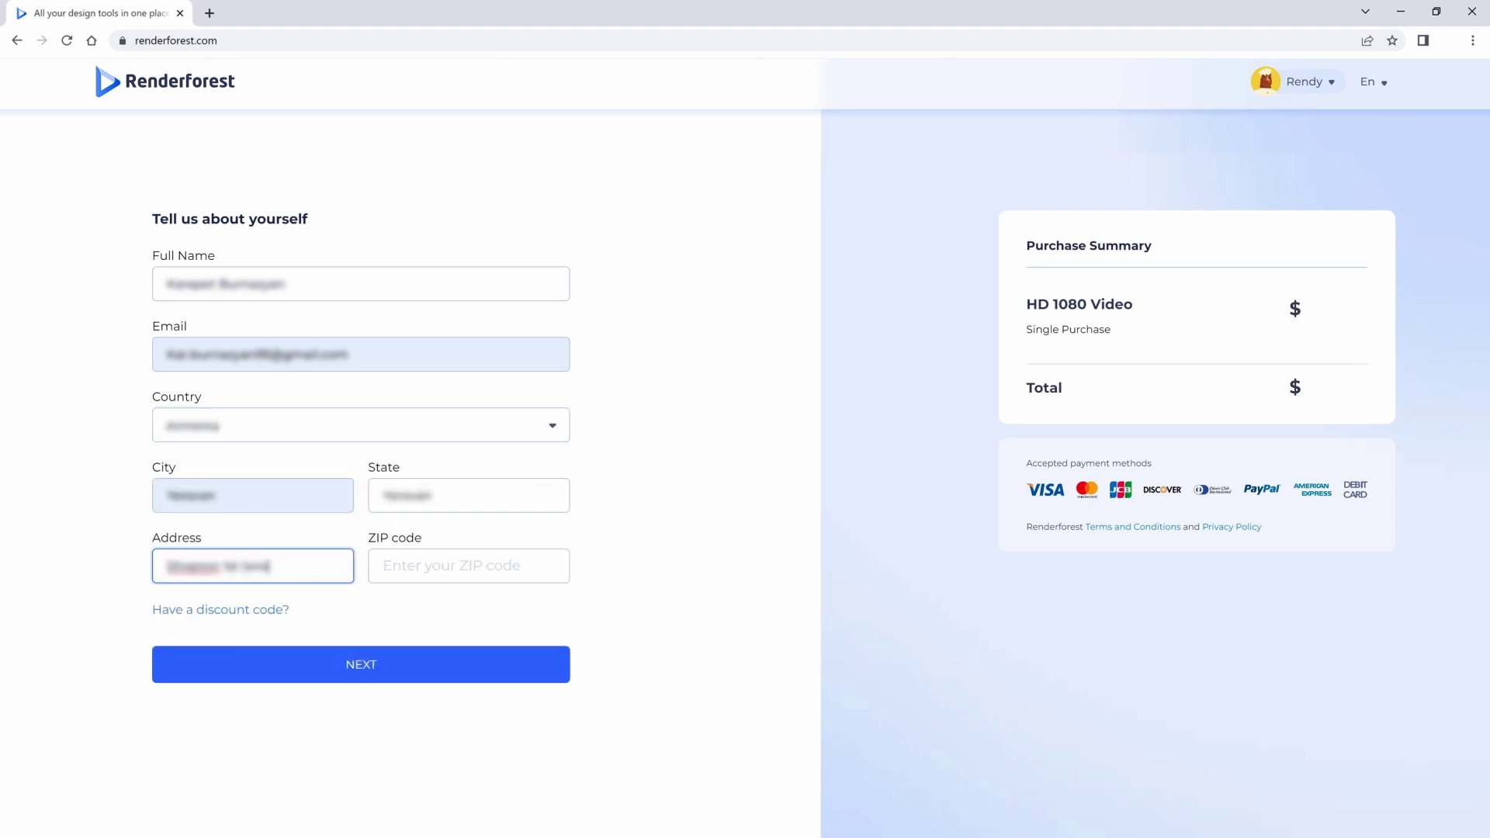
key("Tab")
type("0010")
left_click(364, 665)
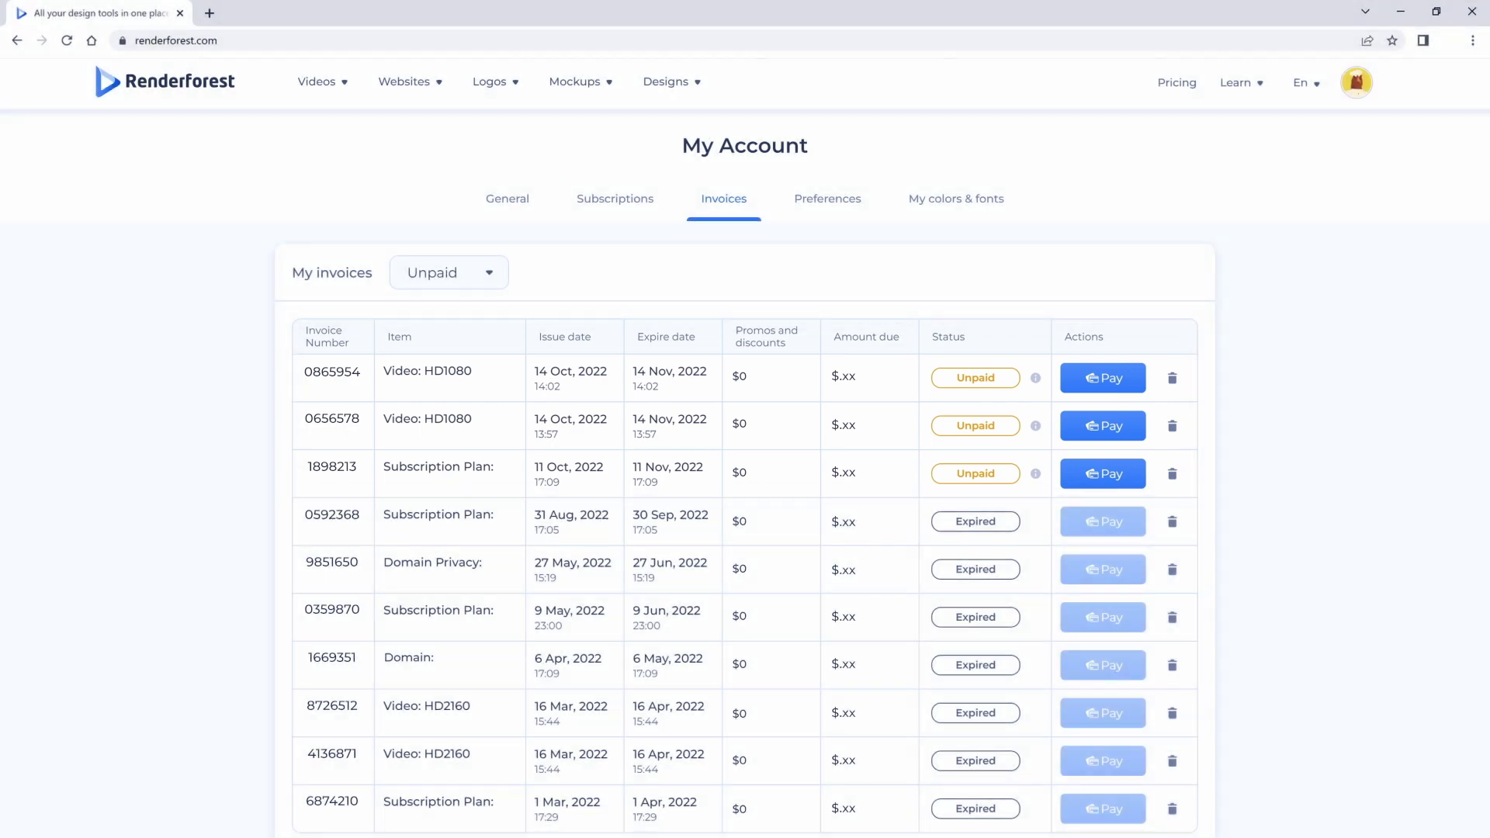
Step: Delete the expired 31 Aug 2022 Subscription Plan invoice
left_click(1173, 522)
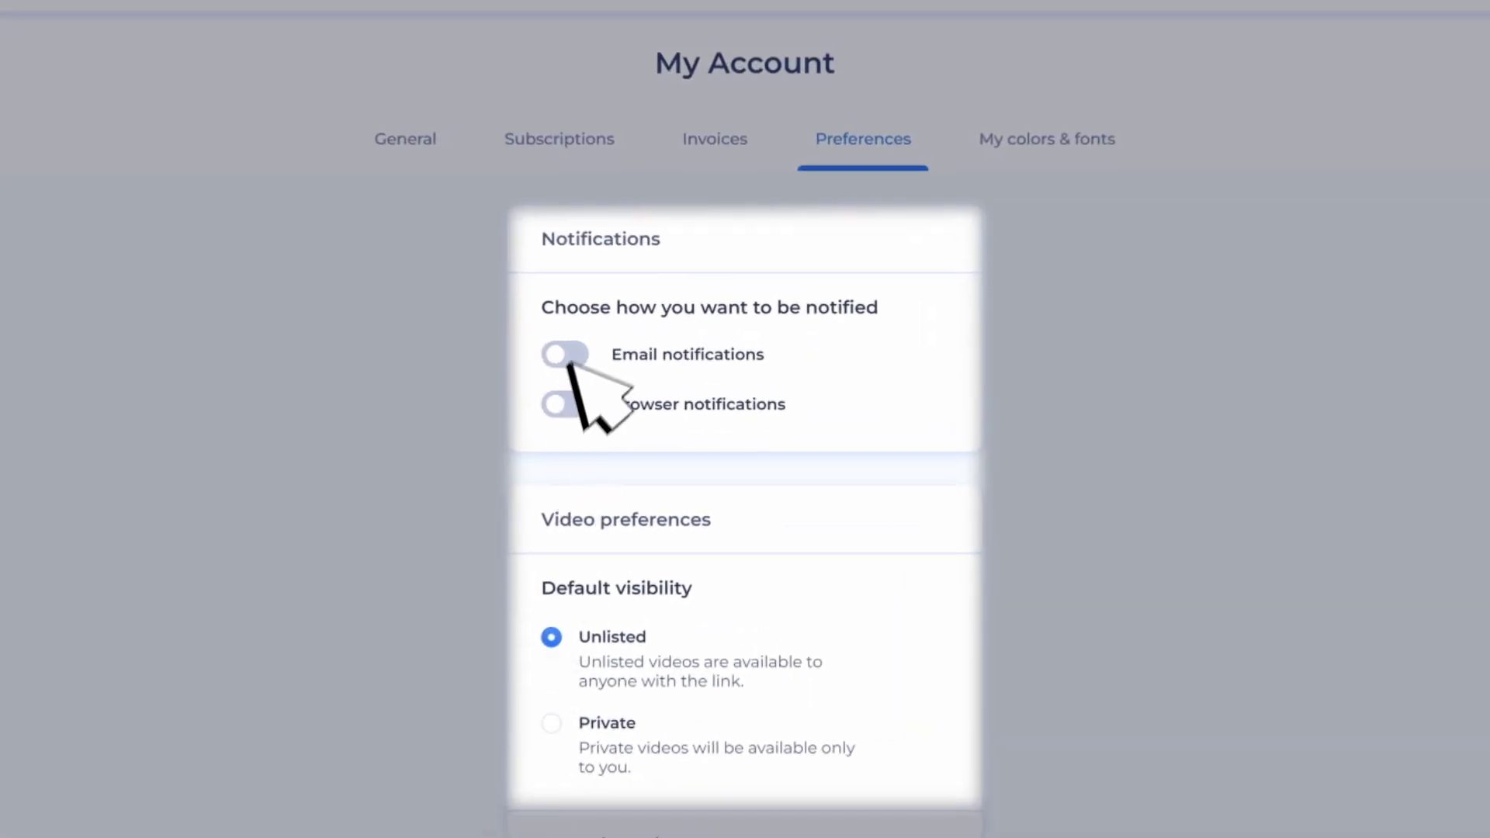
Step: Enable email and browser notifications, make videos Private by default, and allow Gallery featuring
left_click(567, 355)
left_click(567, 403)
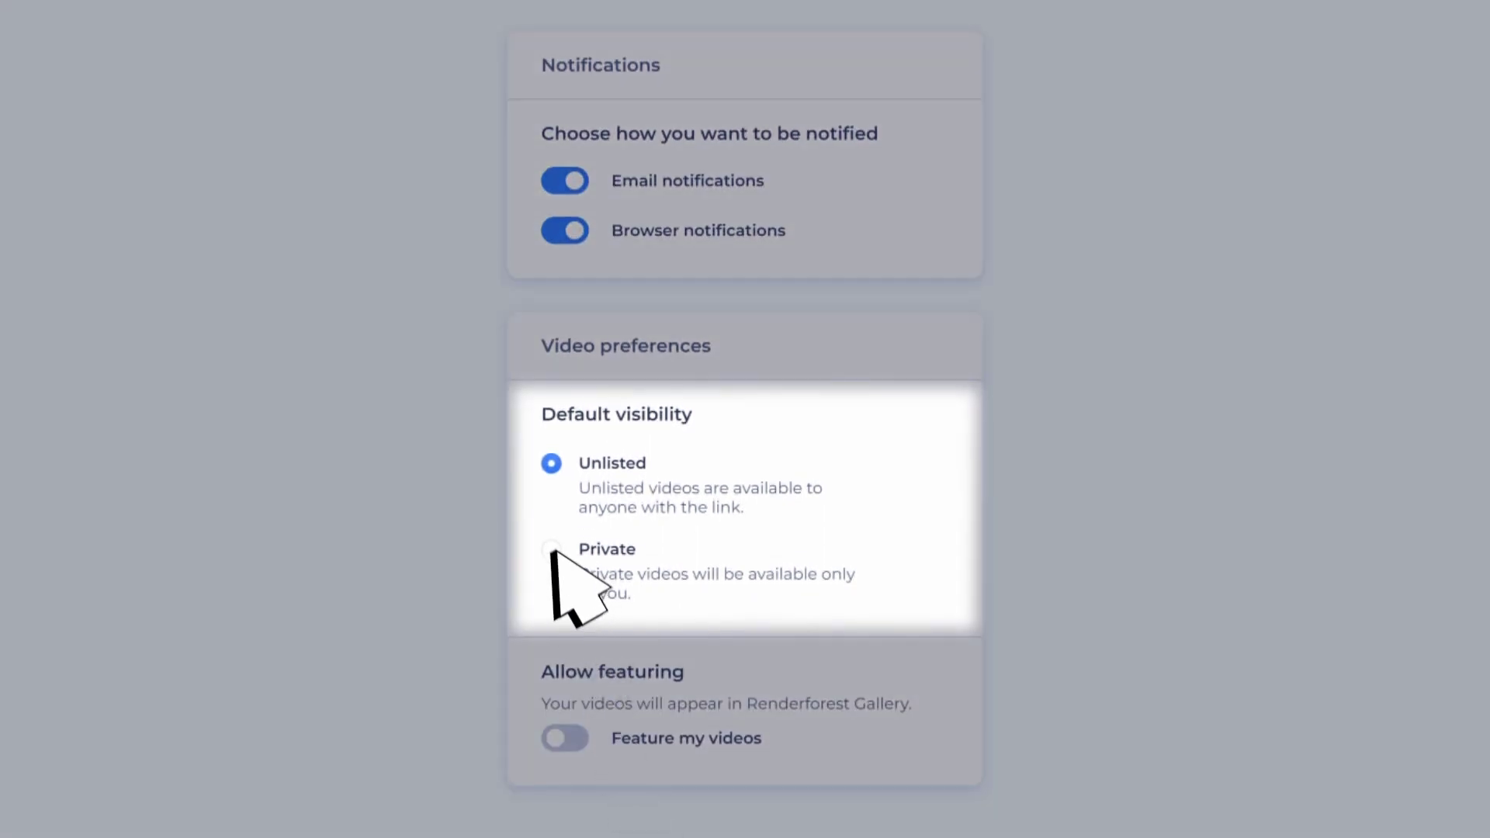
left_click(552, 550)
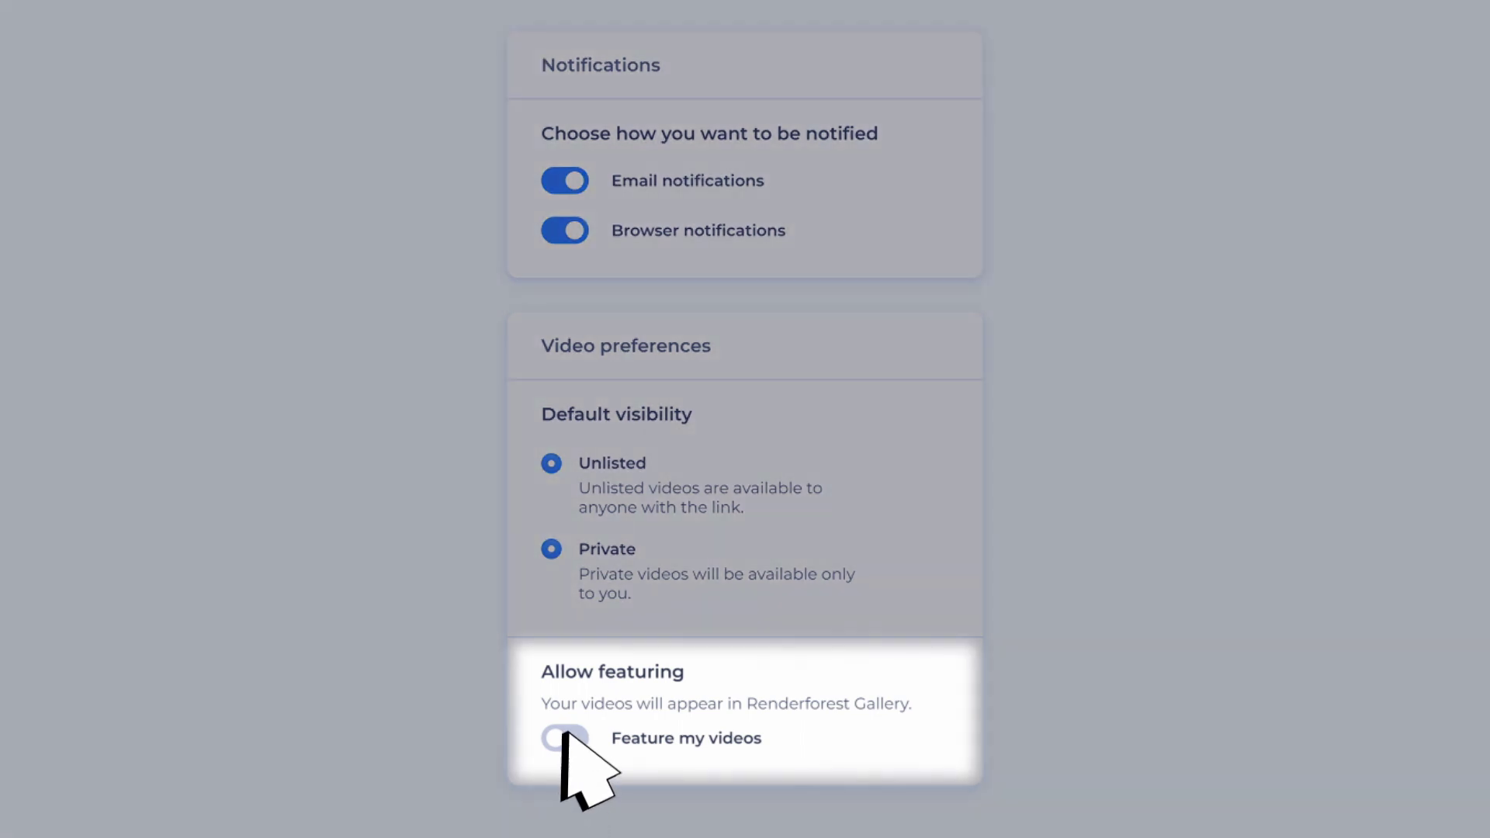
left_click(565, 739)
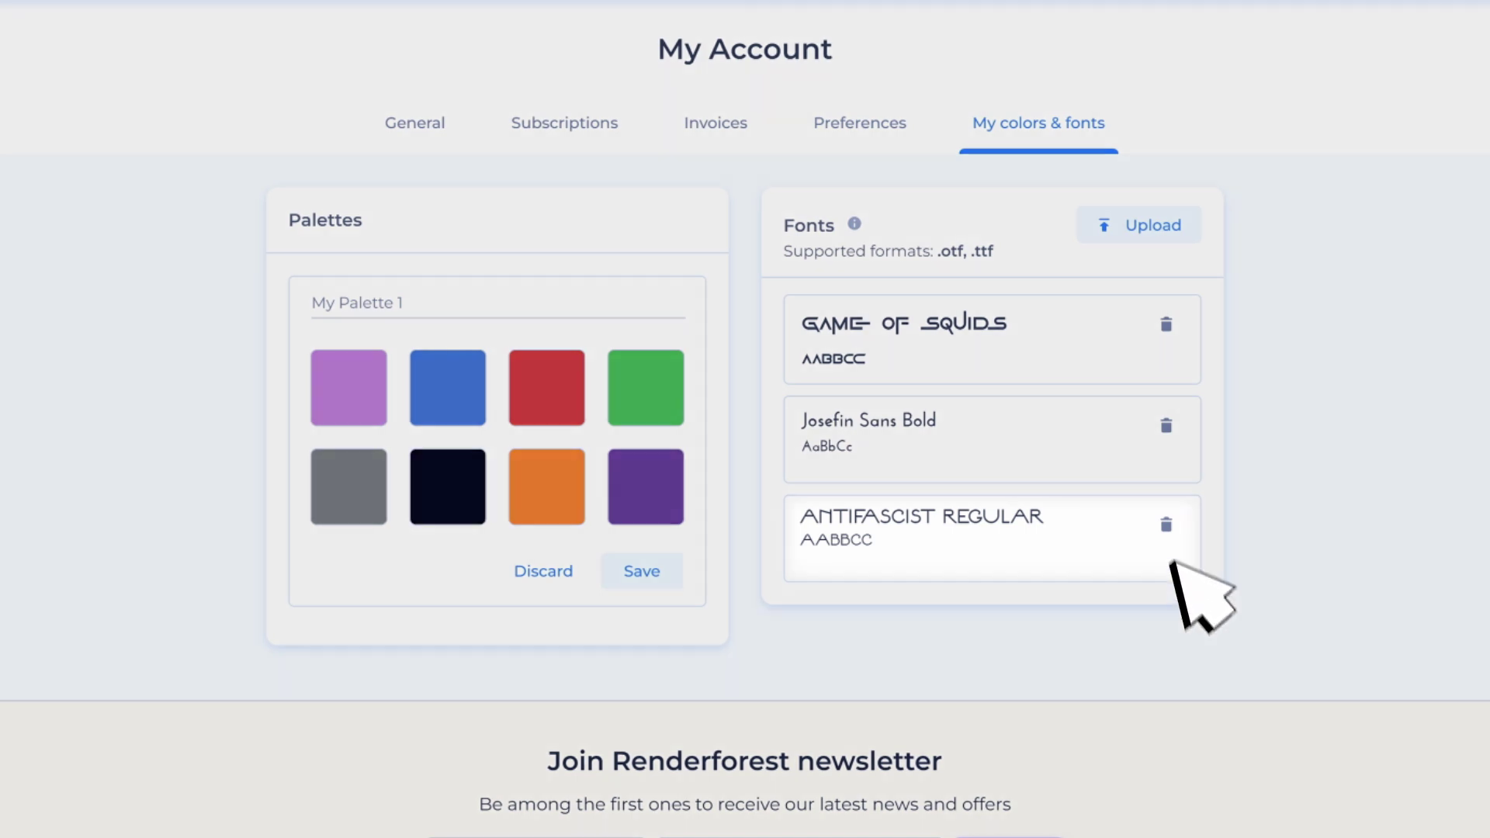
Step: Delete the ANTIFASCIST REGULAR font, save the reordered My Palette 1, and show custom colours
left_click(1166, 524)
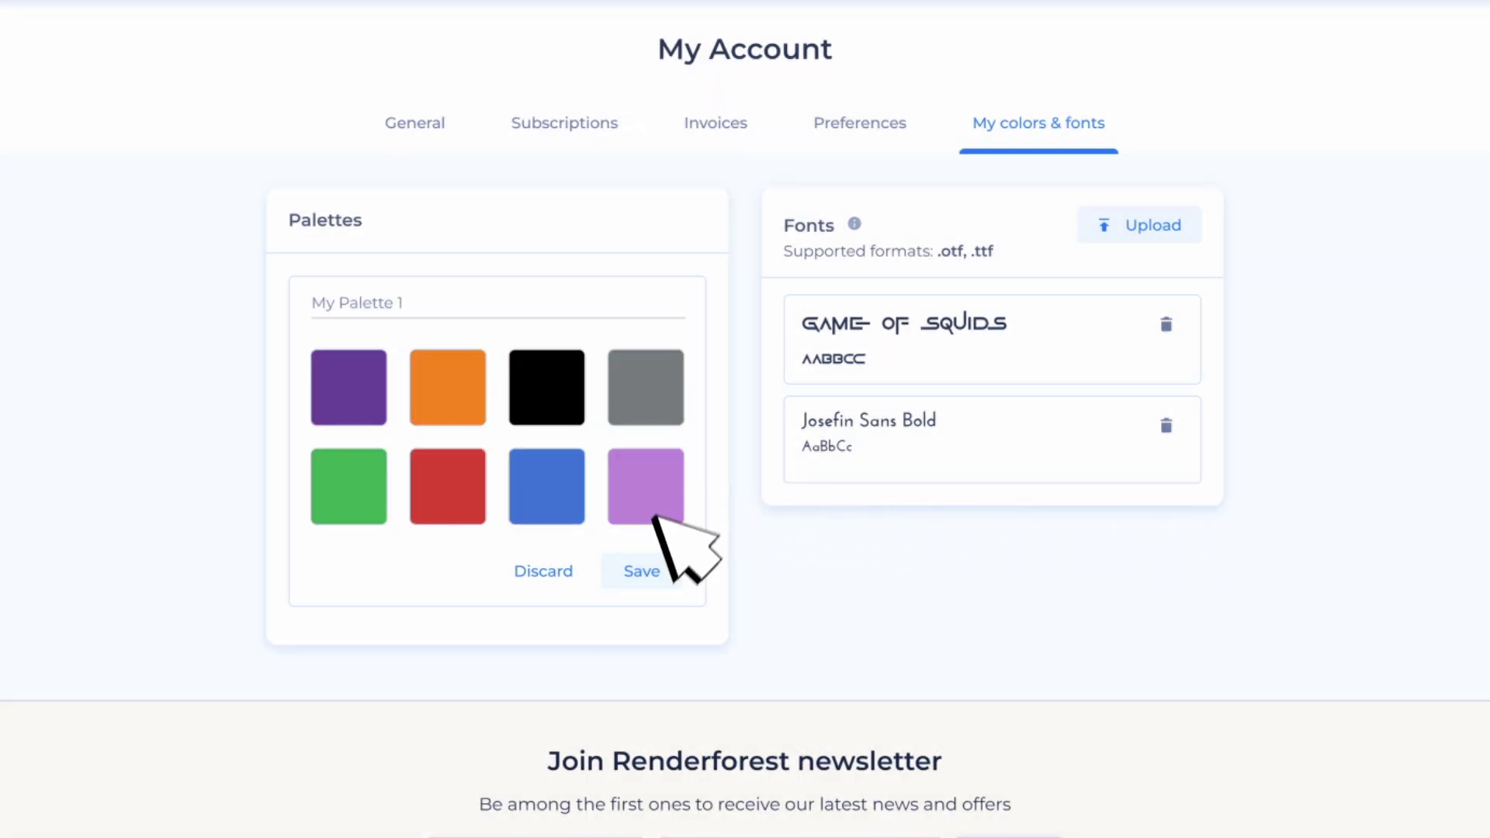
left_click(645, 571)
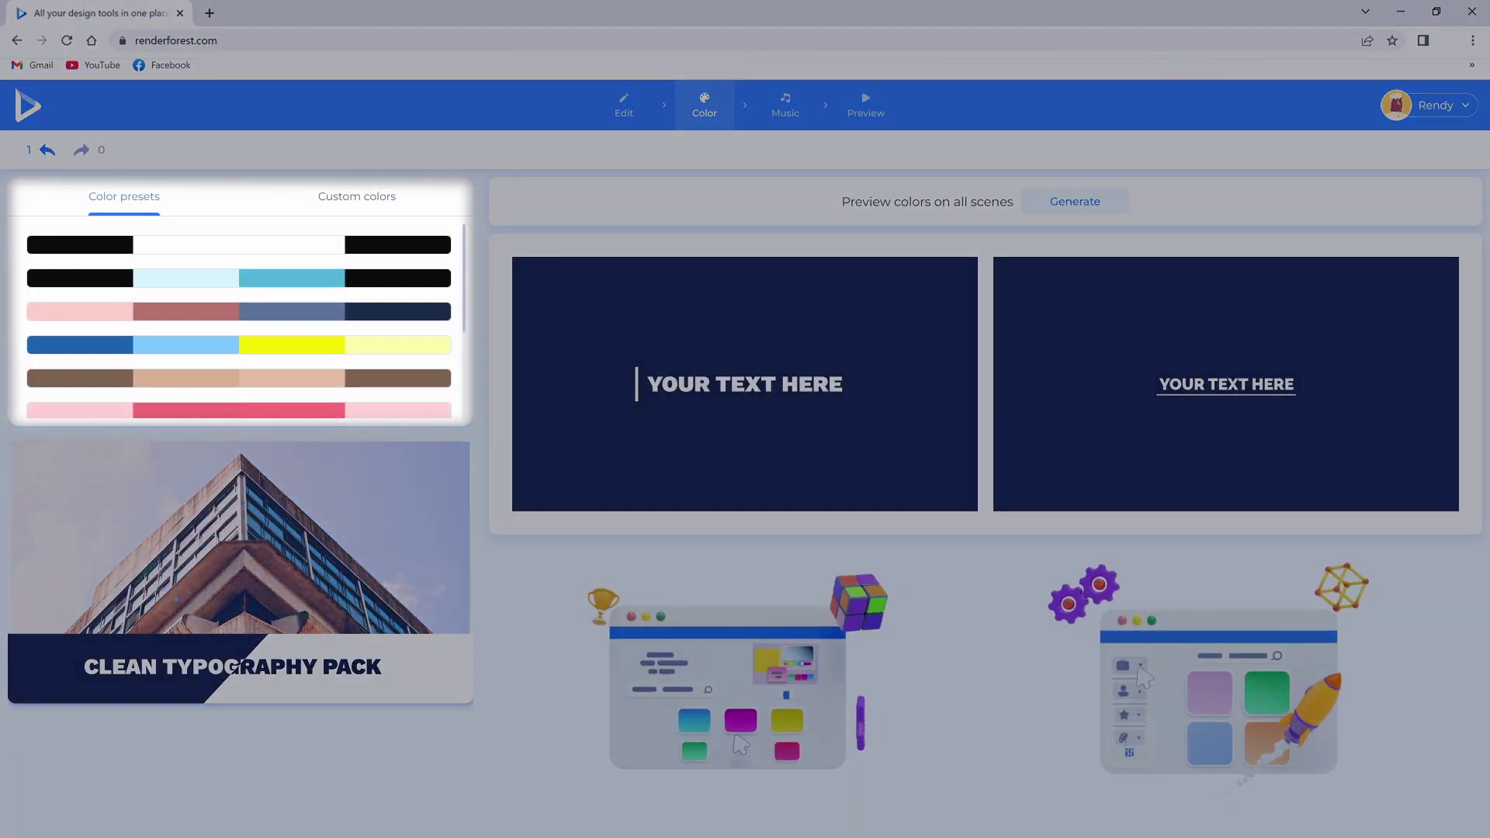
left_click(357, 196)
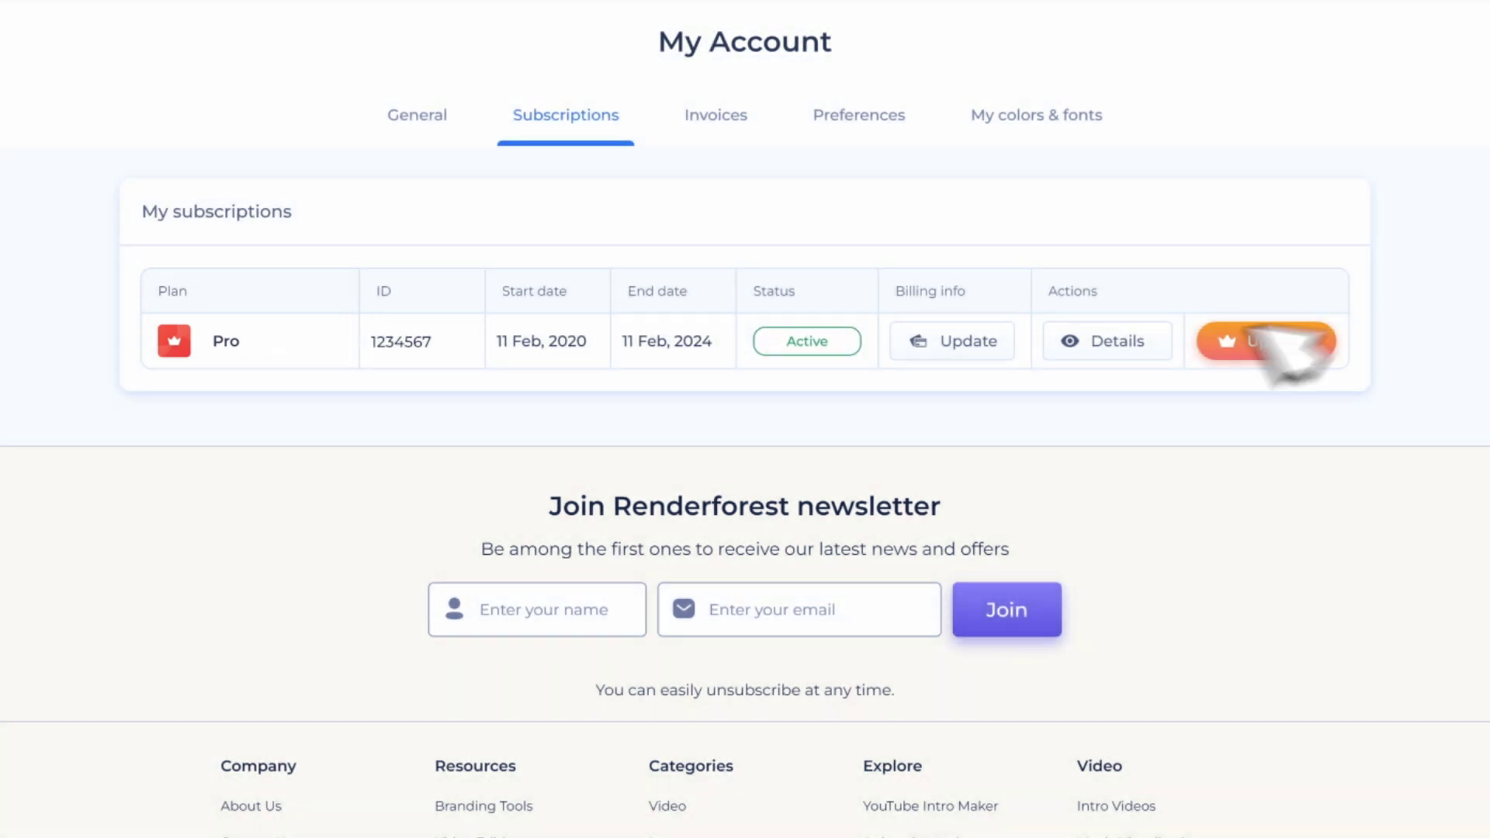
Step: Open the Pro plan's Details to see yearly billing, auto-renewal and allowances
left_click(1168, 351)
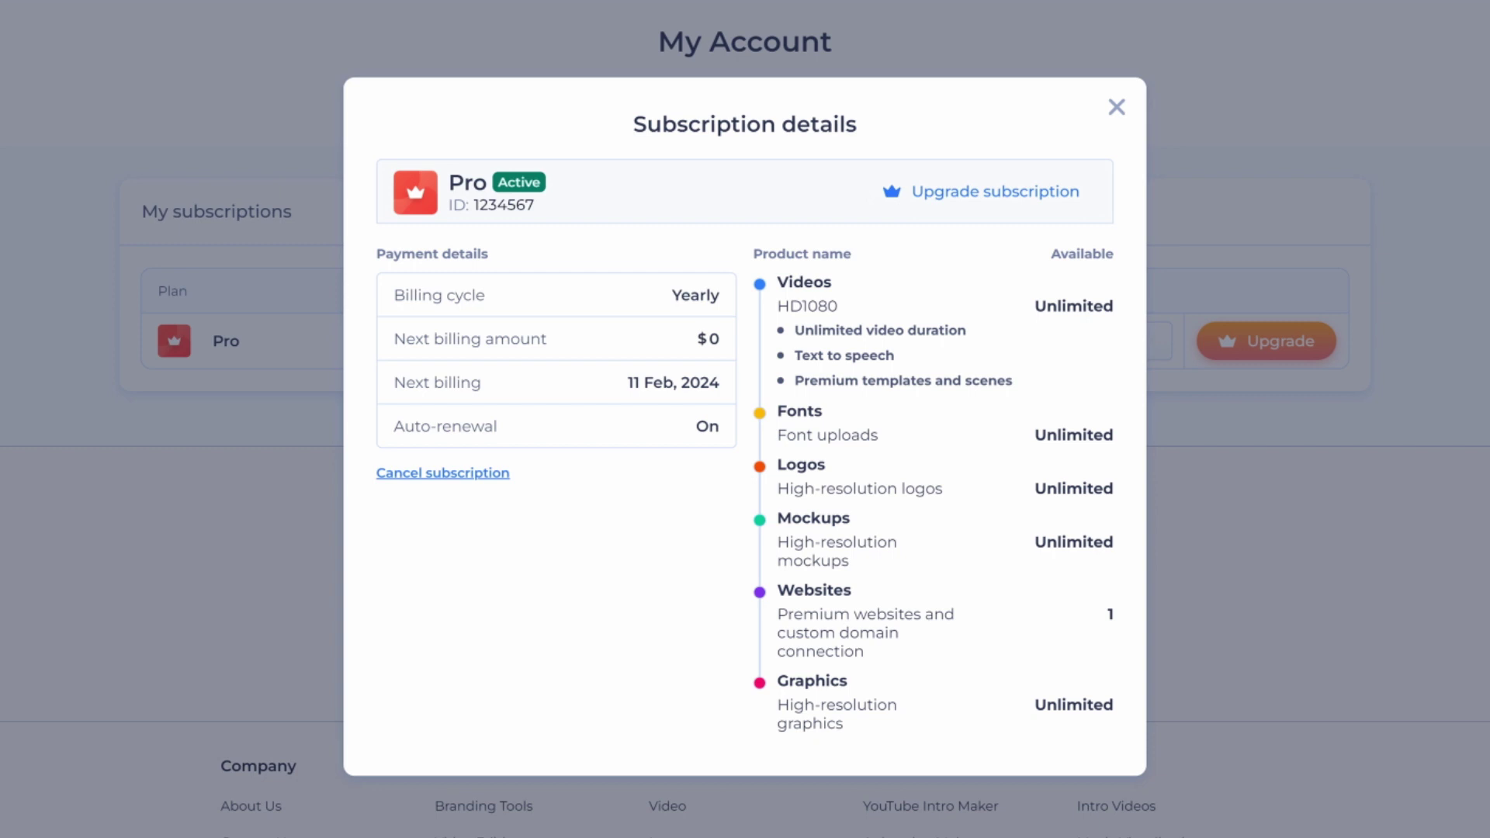
Step: Dismiss the Subscription details dialog with Escape
key("Escape")
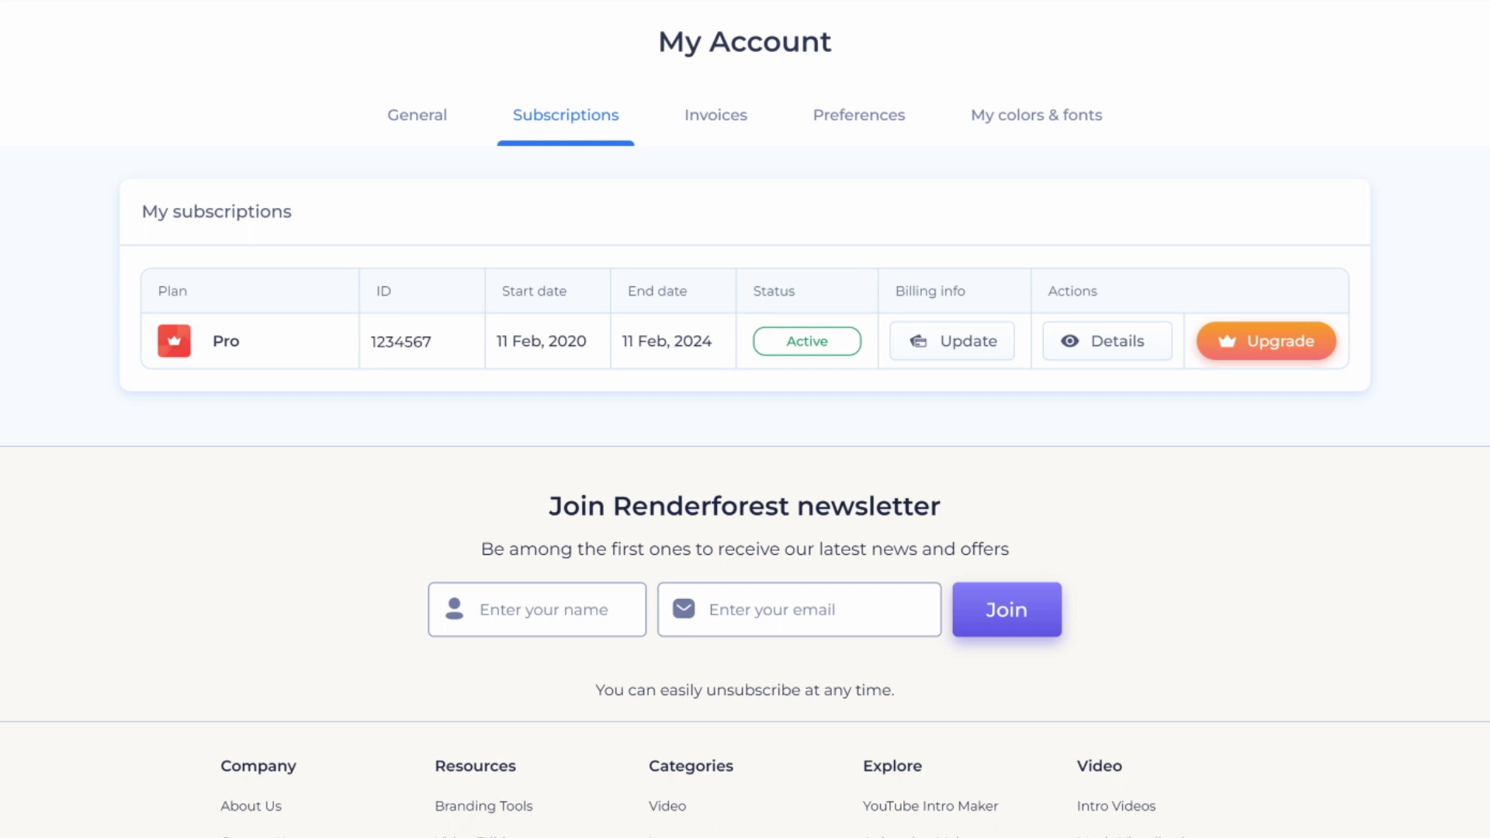
Step: Start an upgrade of the Pro subscription, proposing Business yearly
left_click(1304, 345)
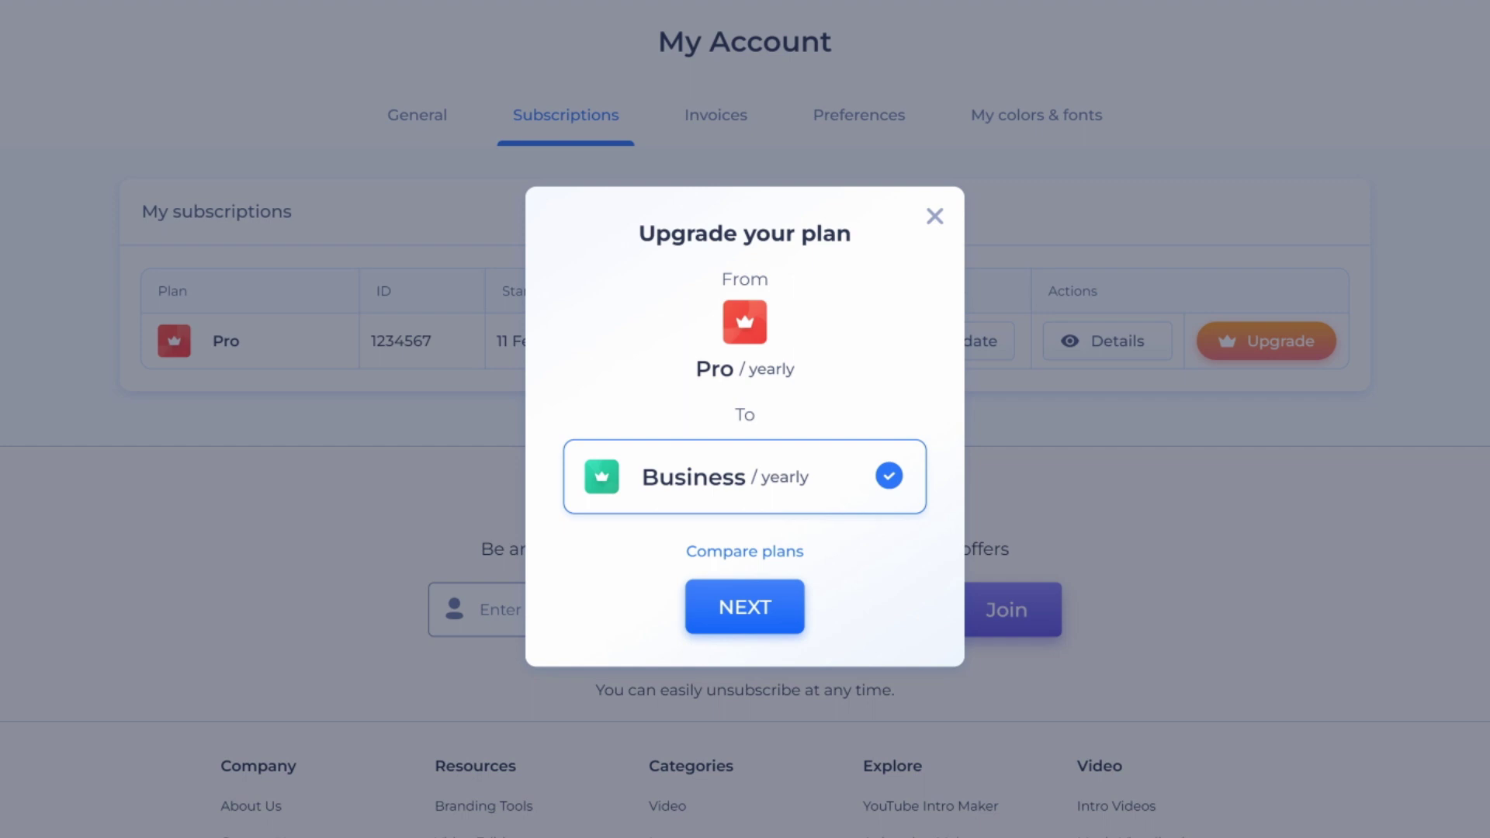